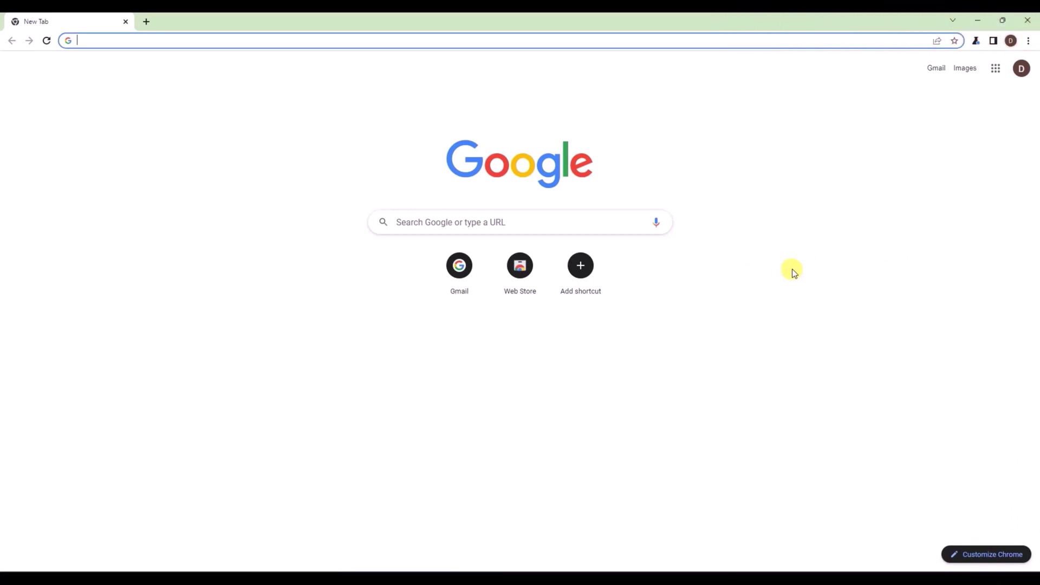
Search Google for 'quiklab' and open the Google Cloud Skills Boost result in a new tab
click(443, 38)
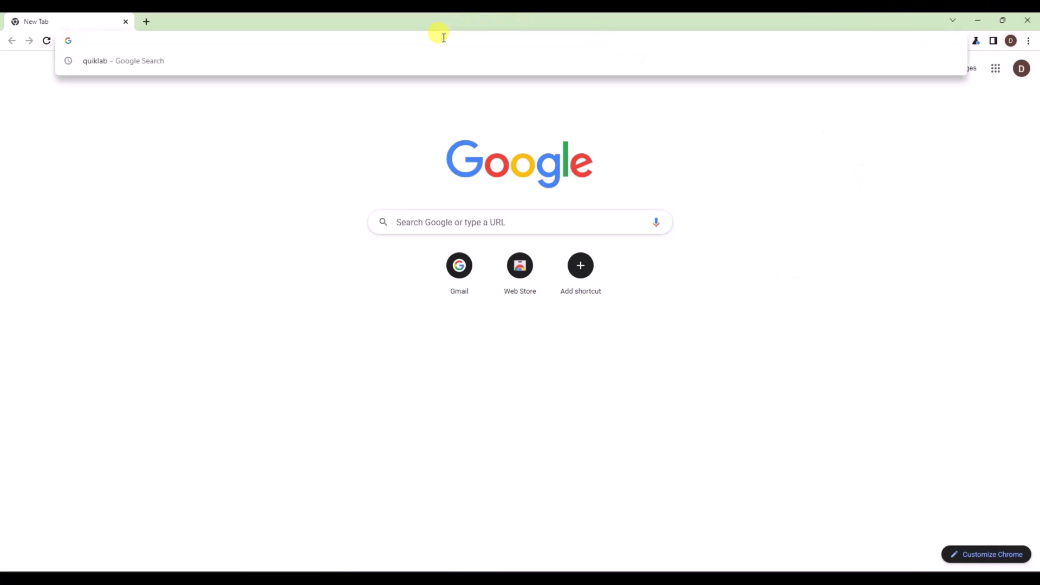
click(156, 62)
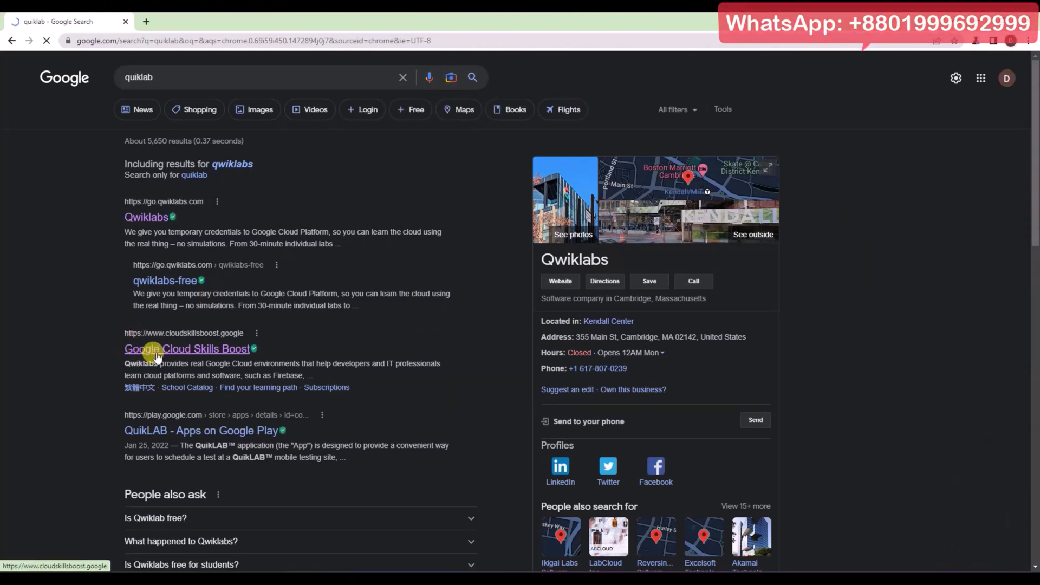
click(187, 355)
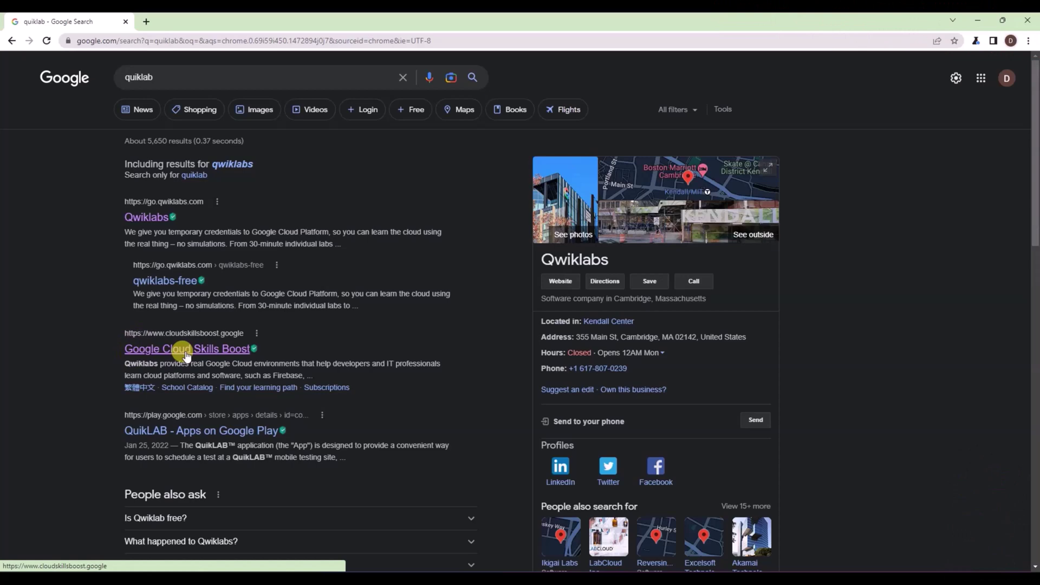
right_click(188, 354)
click(220, 363)
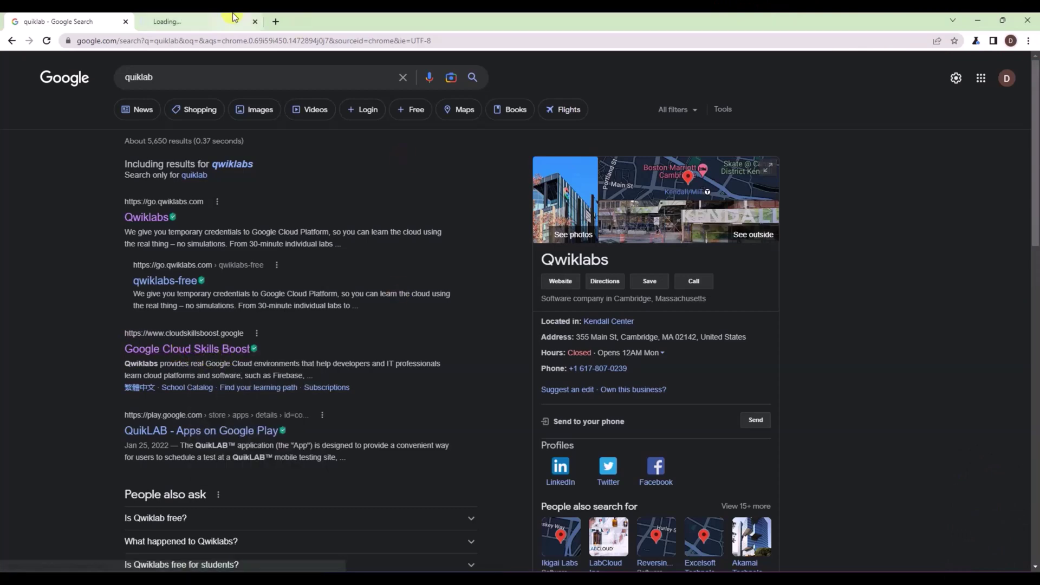
click(212, 16)
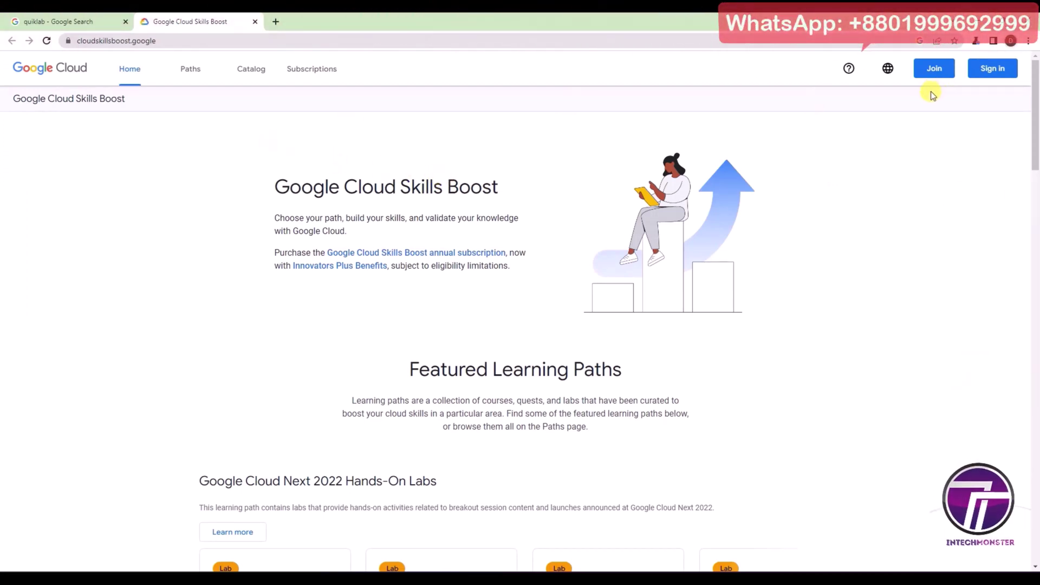
Join Google Cloud Skills Boost using the existing Google account
click(934, 69)
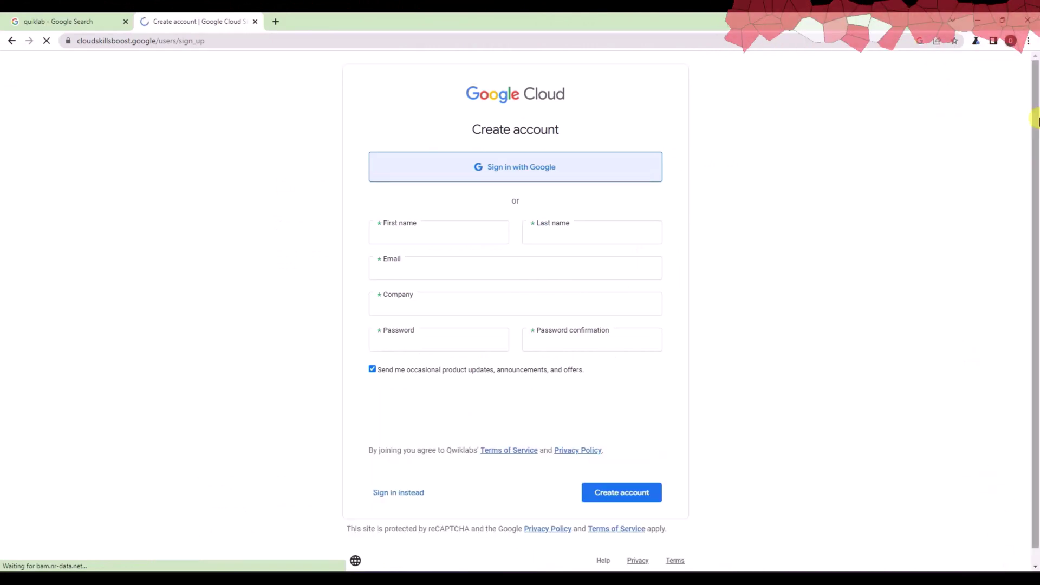
click(525, 175)
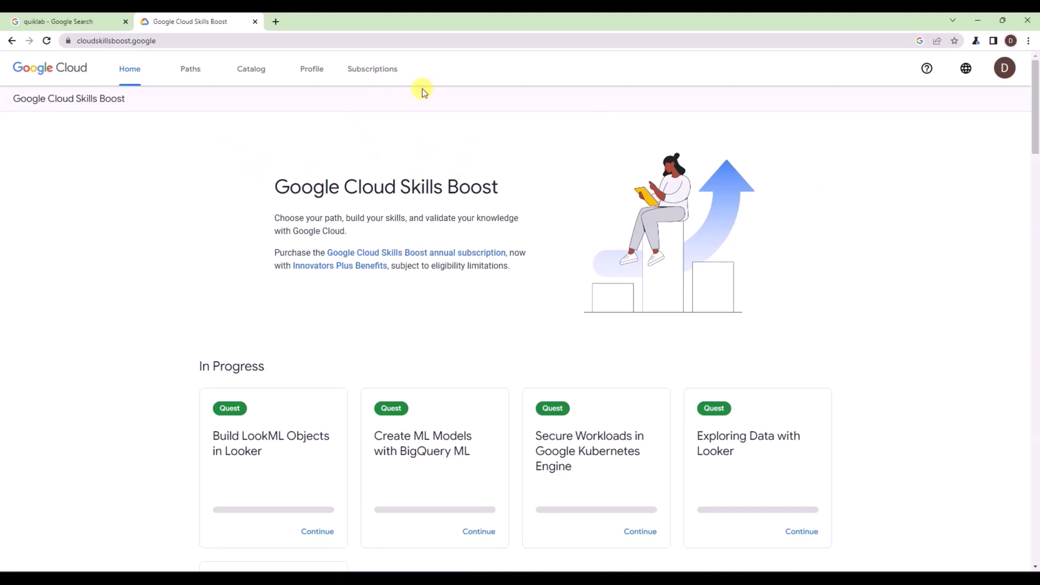
Go to the Subscriptions page showing the $29 monthly and $299 annual plans
click(377, 80)
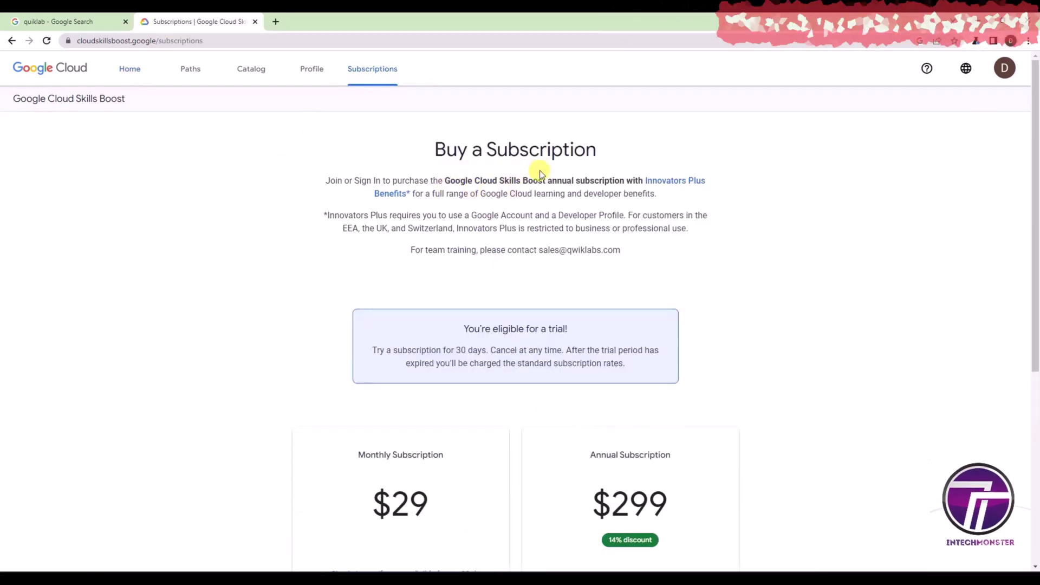
scroll(538, 171, down, 2)
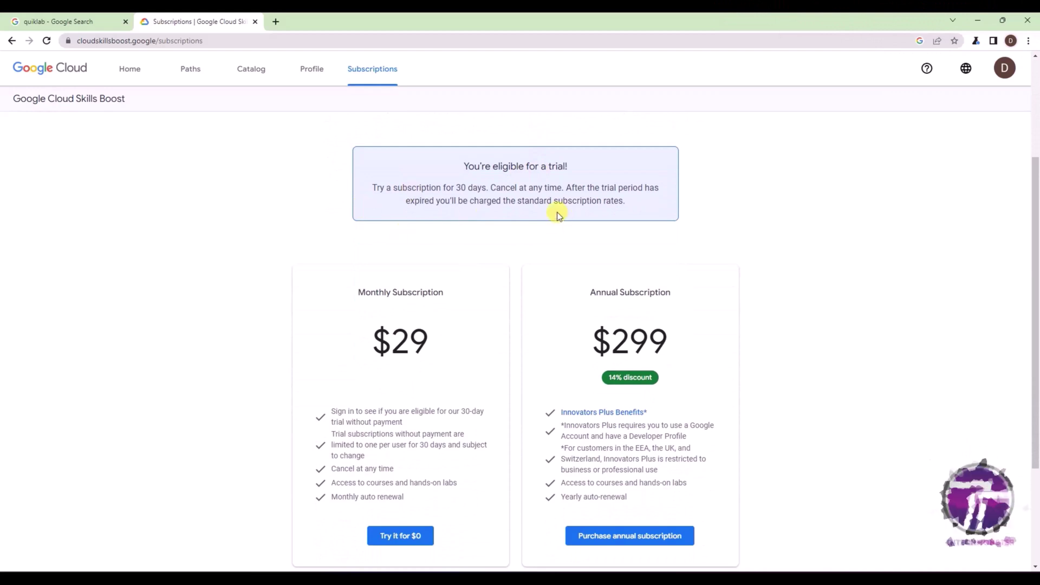
scroll(557, 212, down, 1)
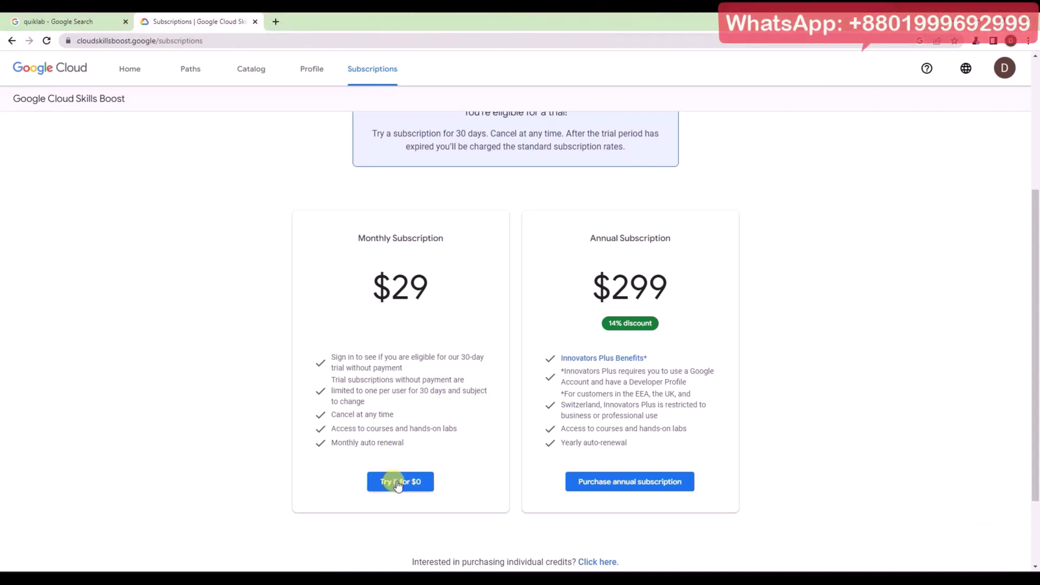
Start the monthly plan's free trial, entering the cardholder name and submitting payment
click(398, 483)
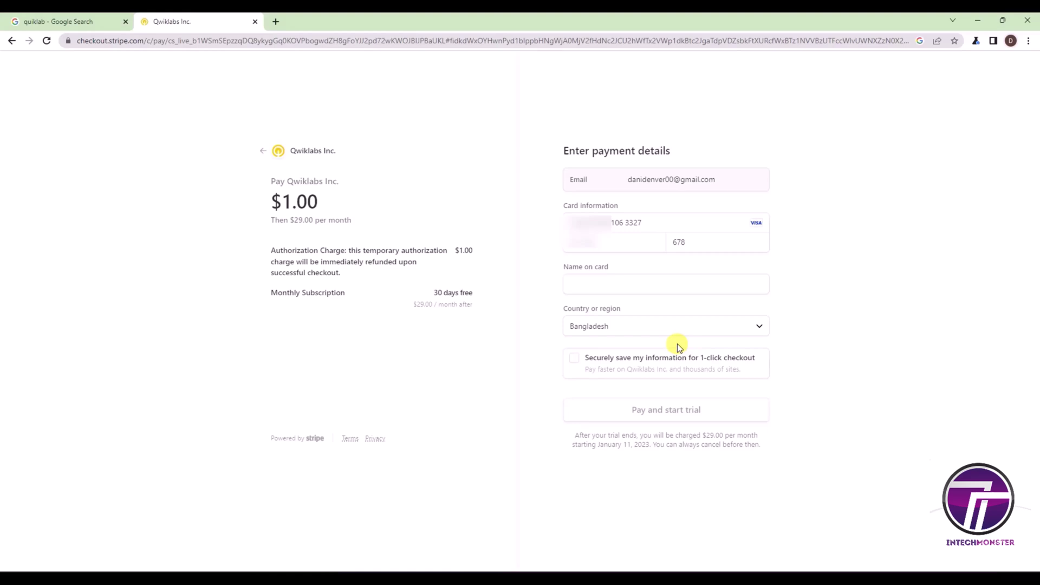
click(626, 283)
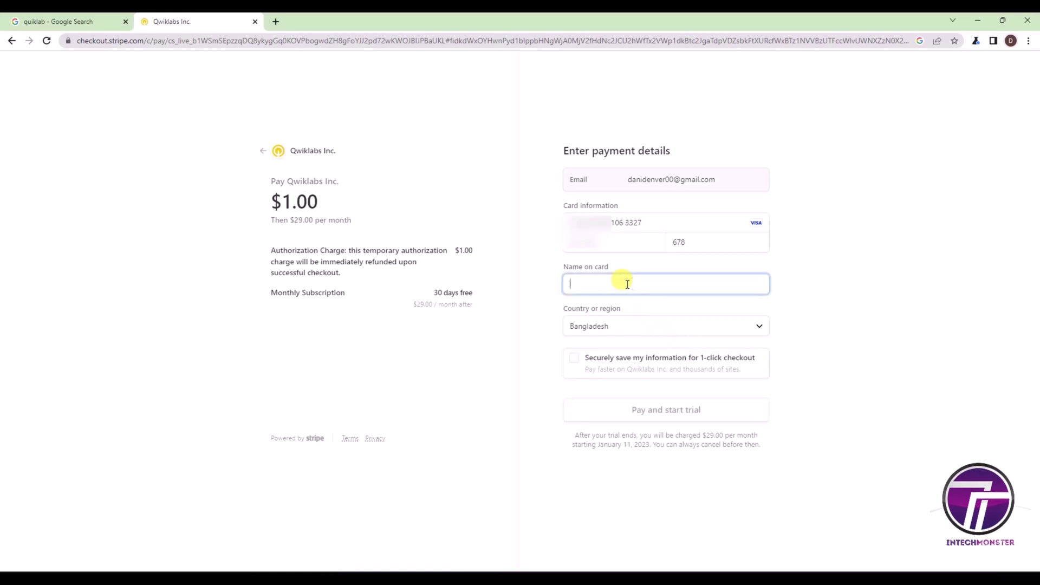
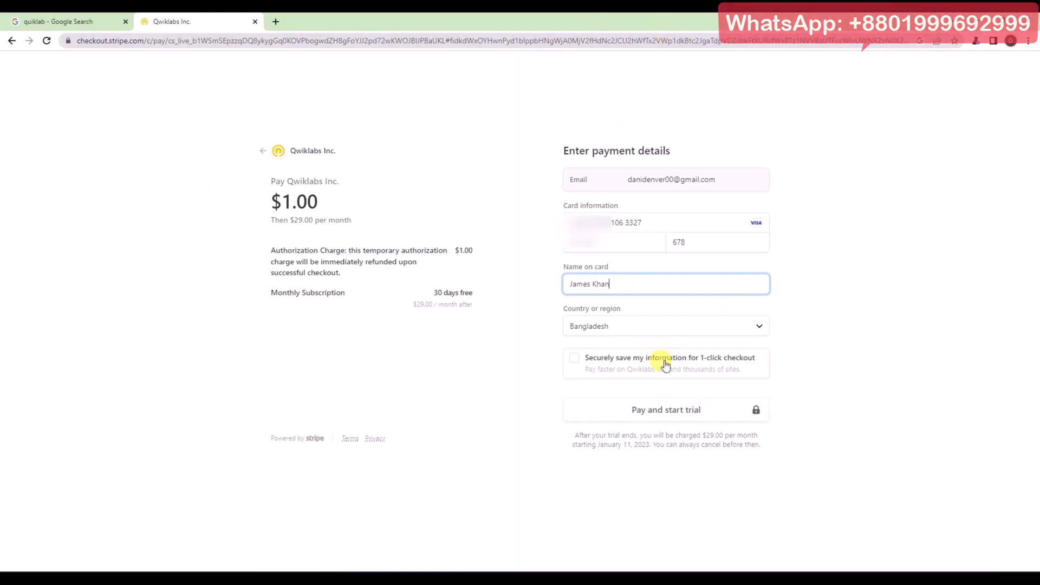
click(681, 416)
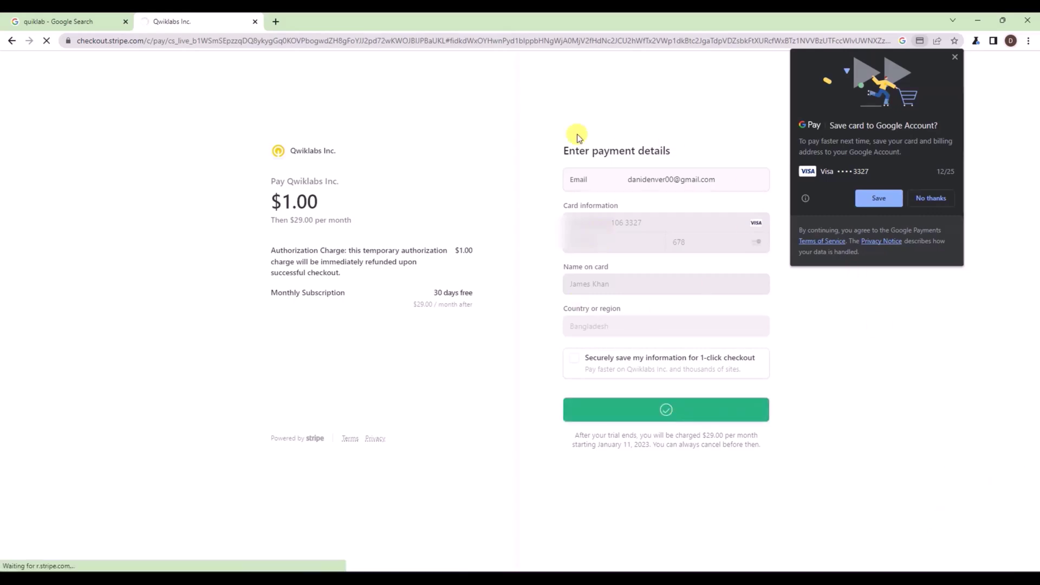
Decline saving the card, check the 30-day Trial badge in the account menu, and open a new tab
click(924, 199)
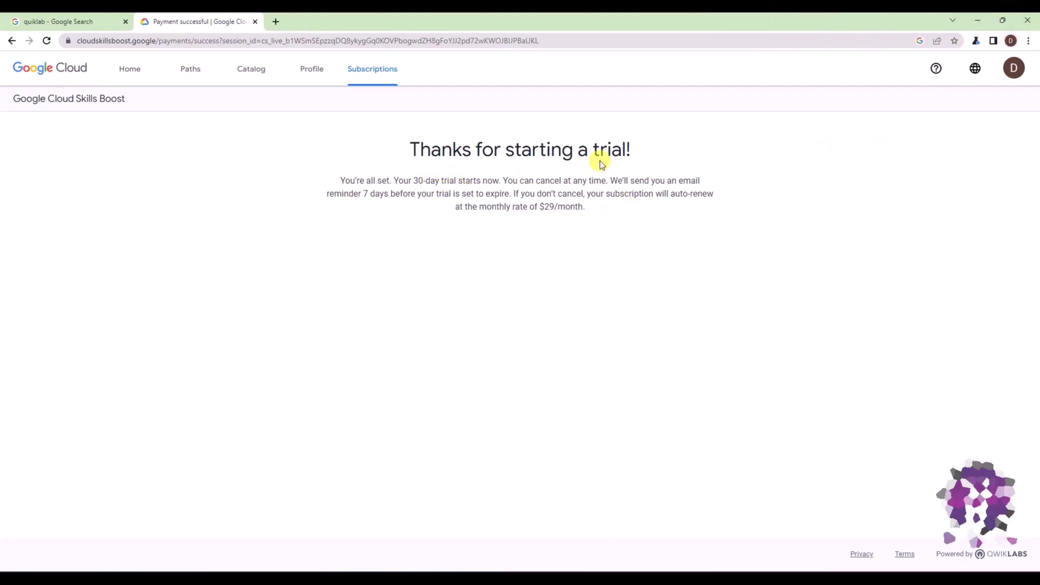
click(376, 68)
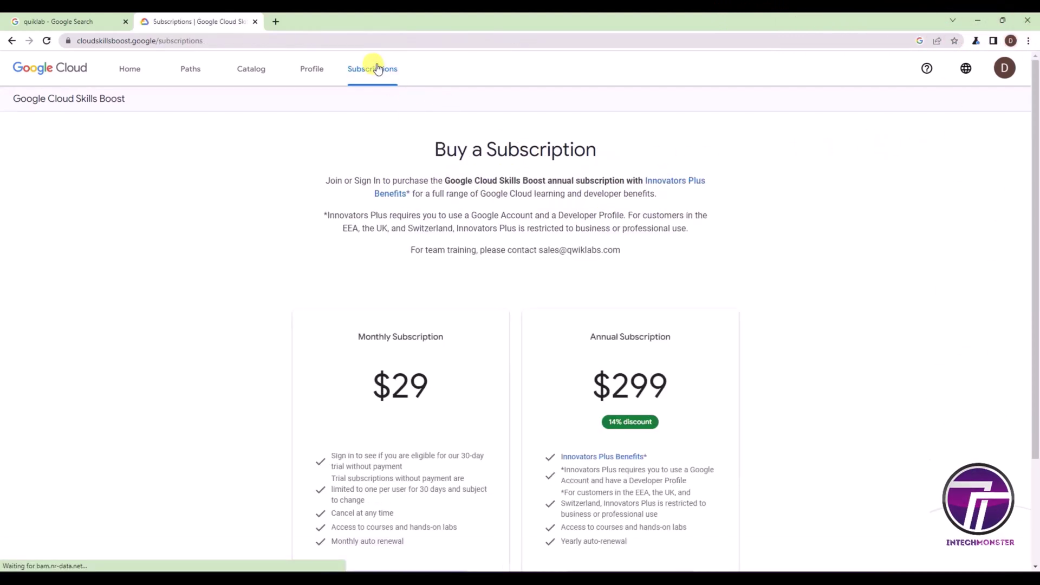
scroll(472, 179, down, 2)
click(1007, 69)
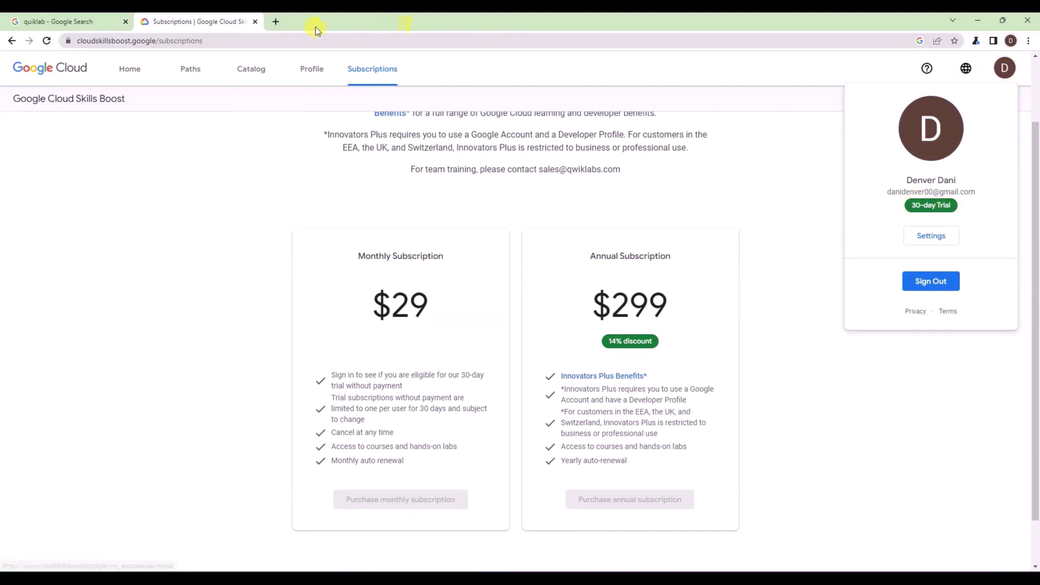
click(276, 21)
Open Gmail, read Qwiklabs' $1.00 receipt and refund emails, then return to the search tab
click(290, 41)
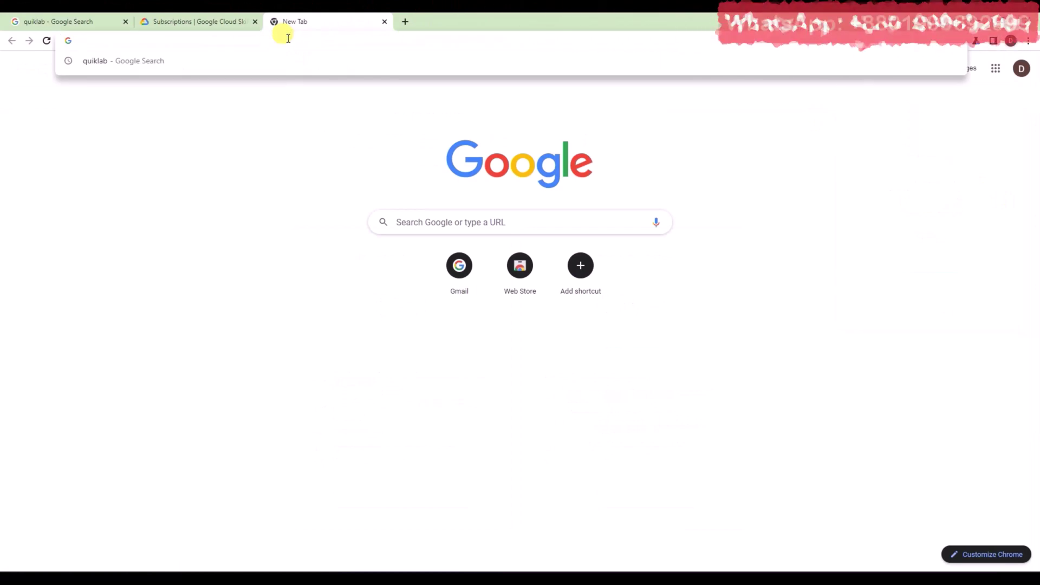
text(gmail.com)
key(Return)
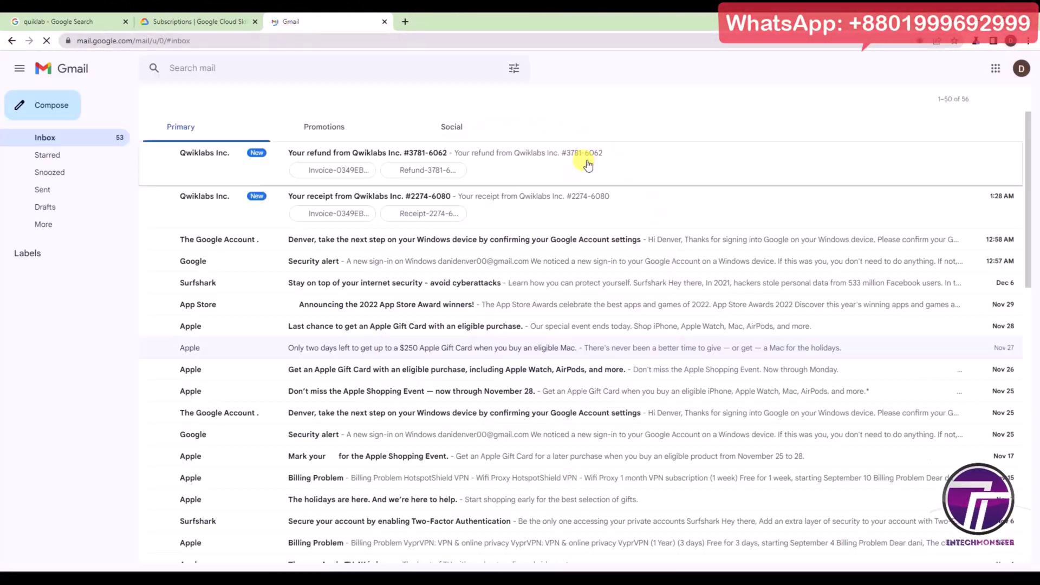
click(539, 203)
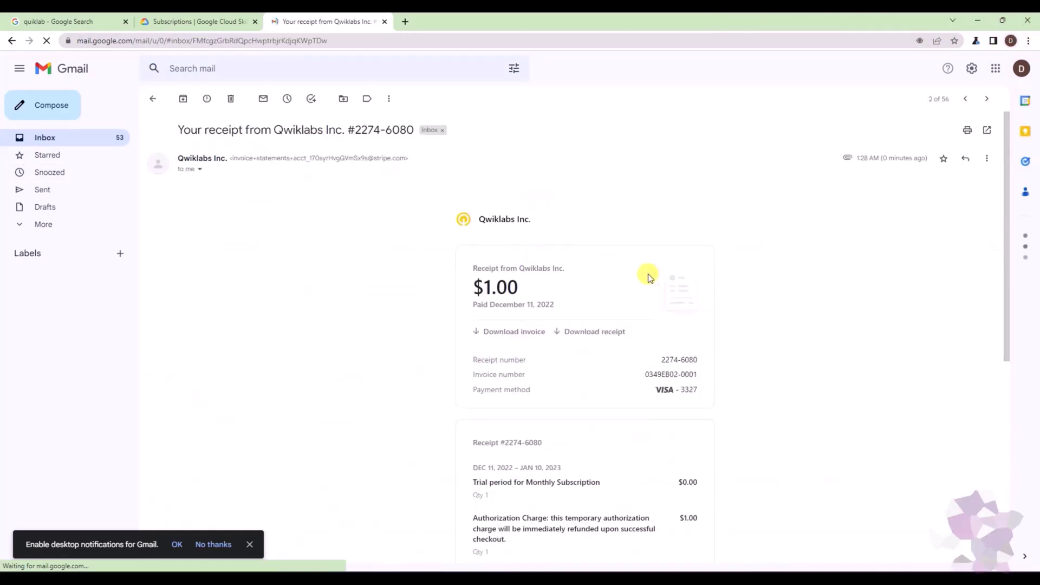
scroll(725, 322, down, 1)
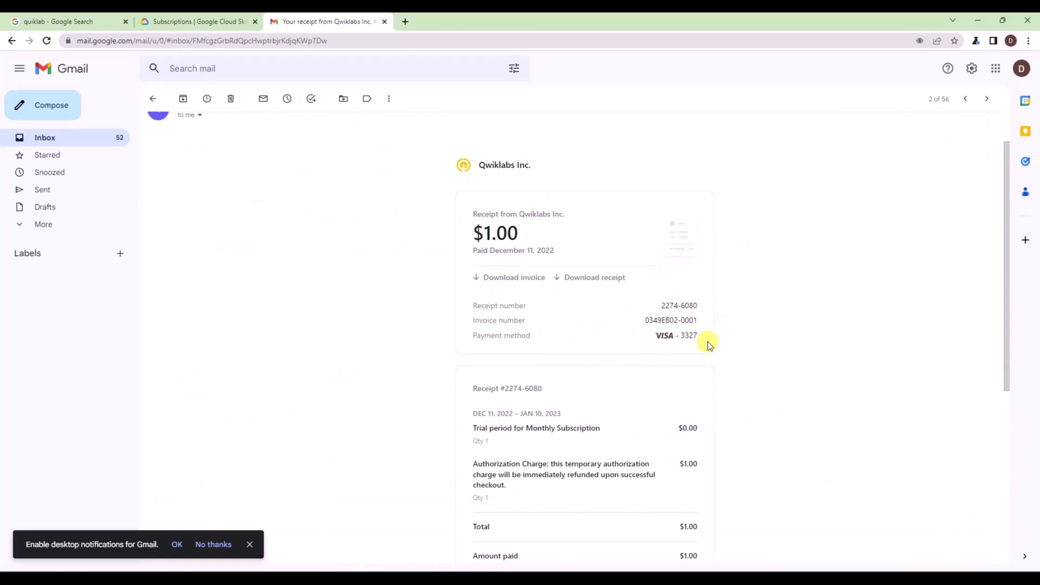
click(41, 147)
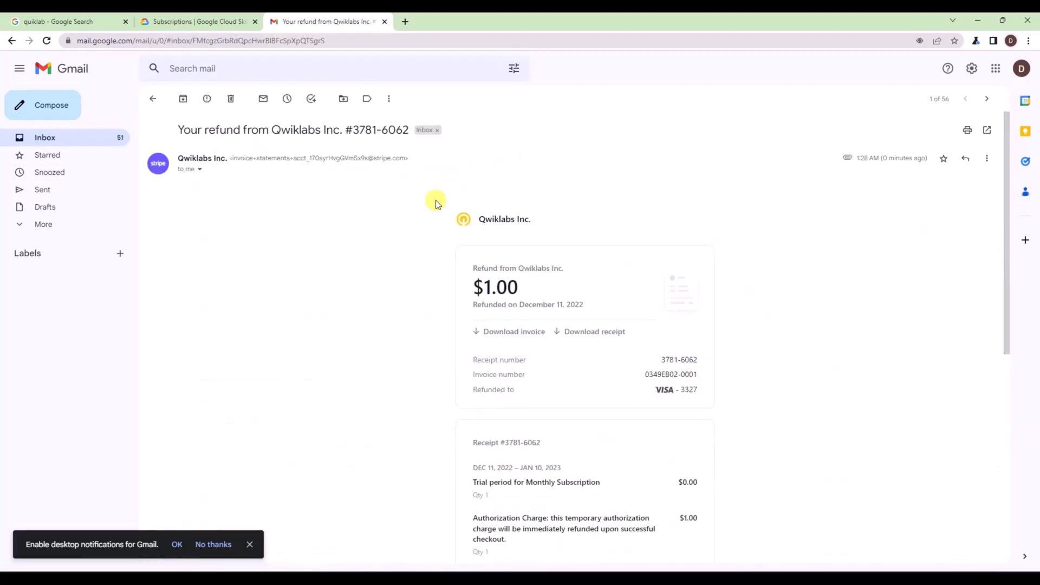
scroll(656, 331, down, 1)
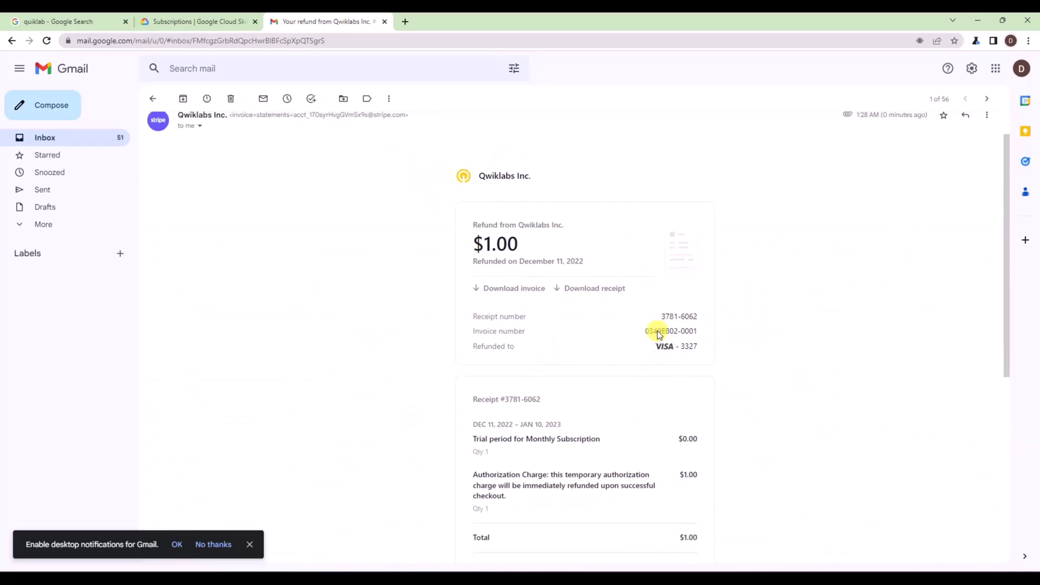
scroll(639, 336, down, 1)
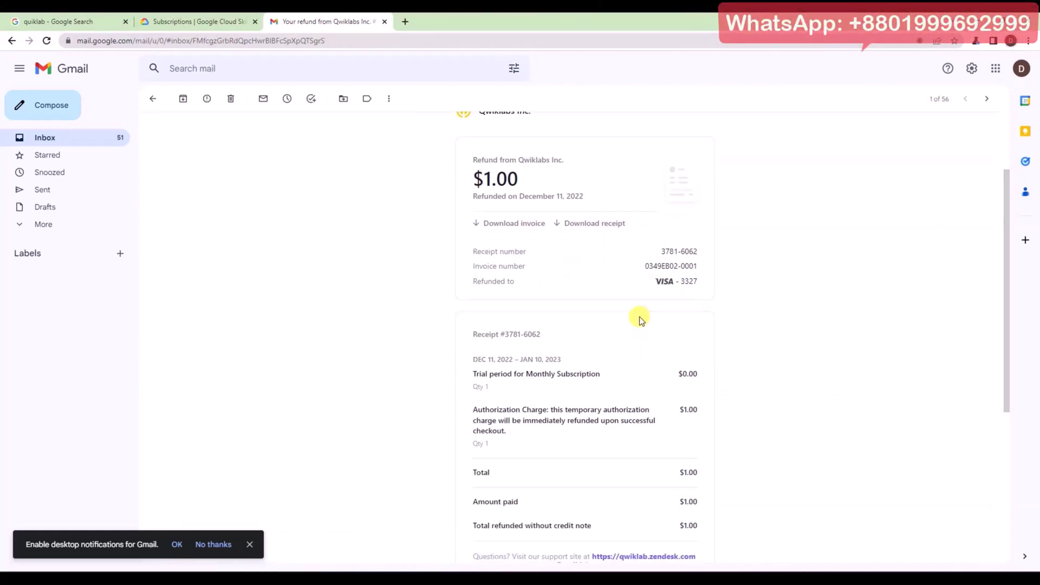
click(67, 140)
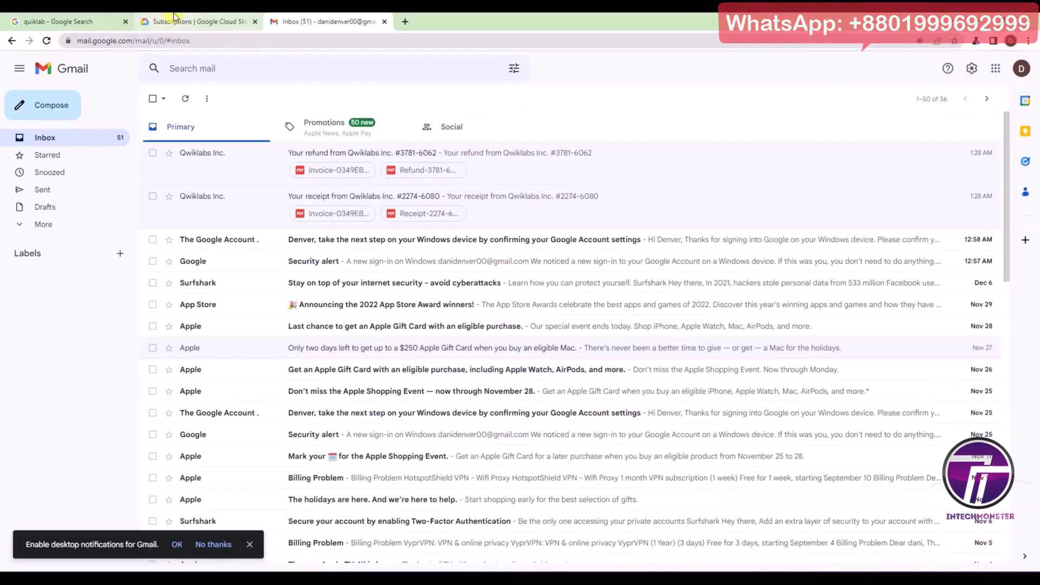
click(195, 21)
click(66, 22)
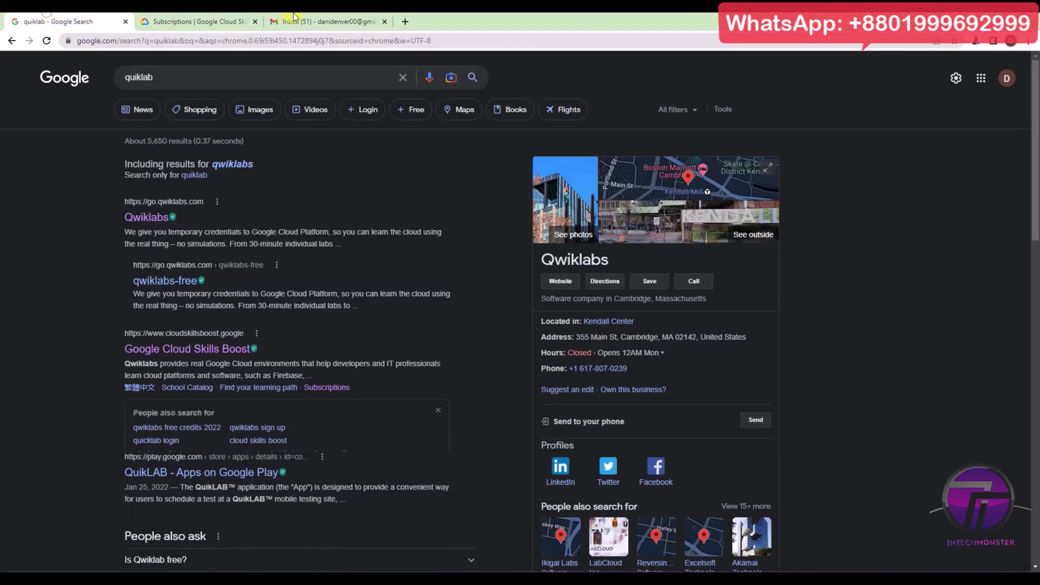
Close the Gmail tab and dismiss the account panel on the subscriptions page
click(384, 22)
click(193, 21)
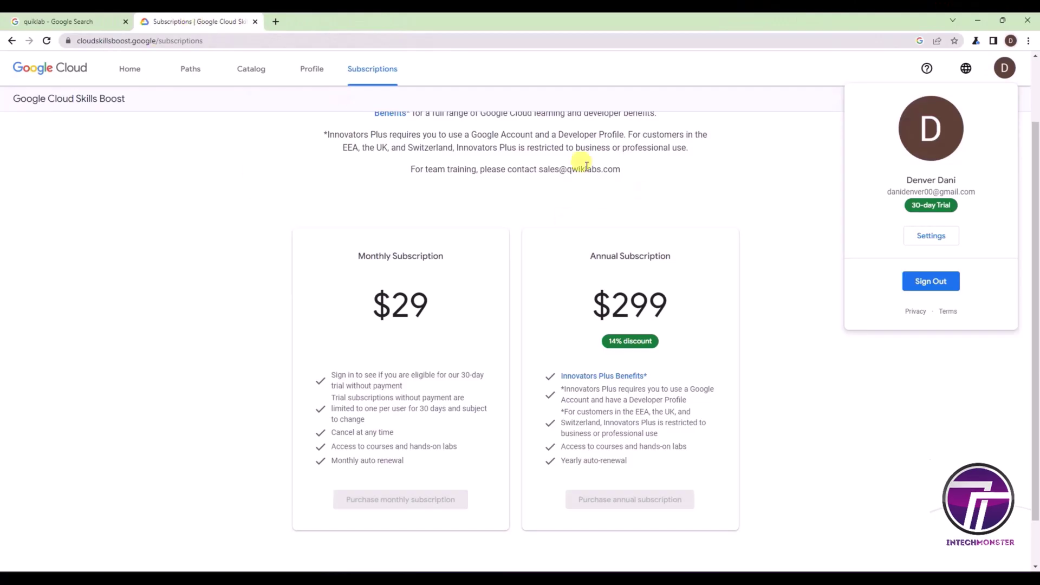
click(755, 187)
scroll(356, 209, up, 1)
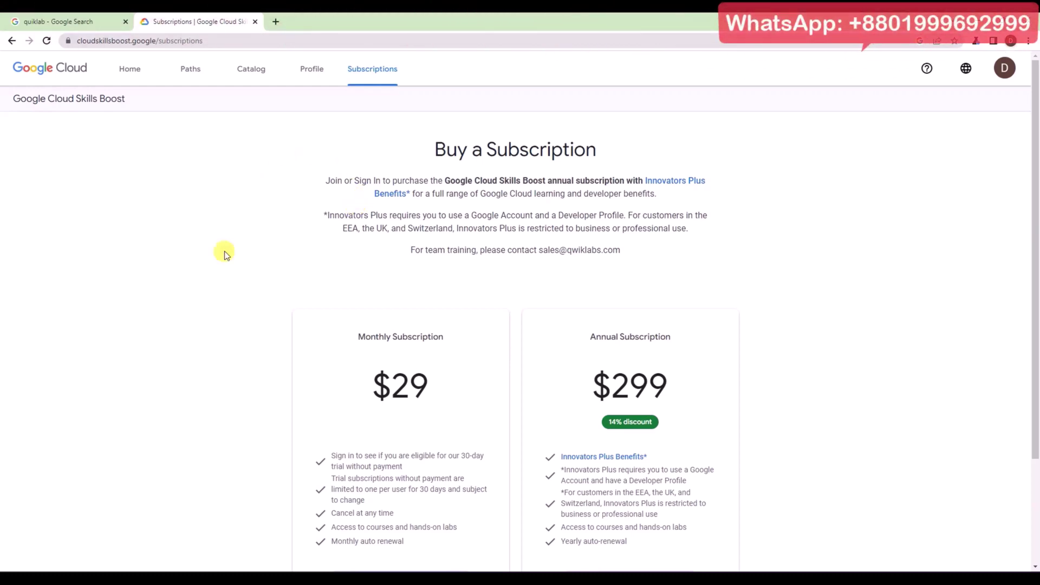
Copy the lab 21012 link from the Notepad list and minimize Notepad
key(alt+Tab)
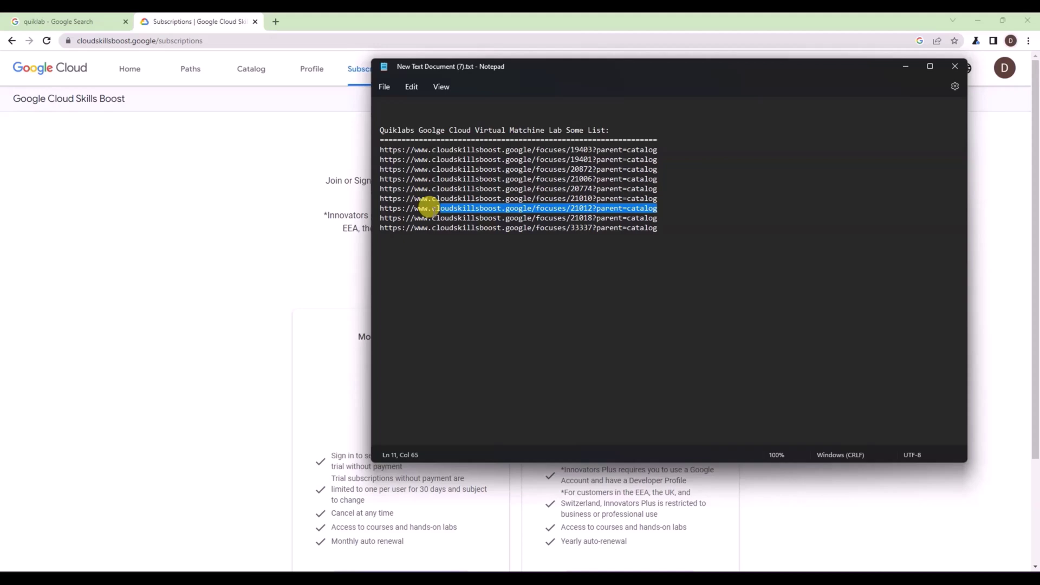
right_click(390, 212)
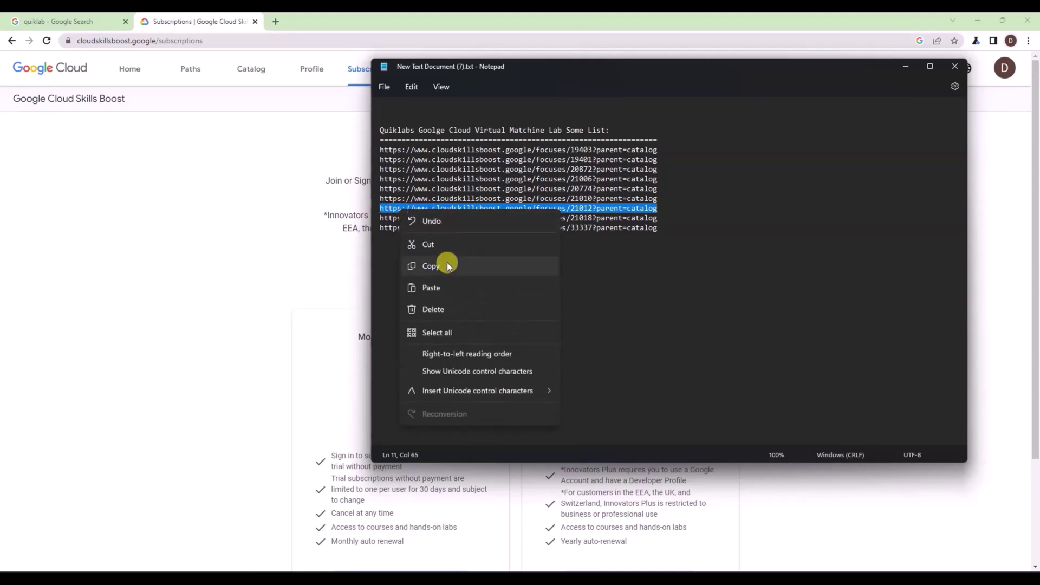
click(446, 263)
click(907, 70)
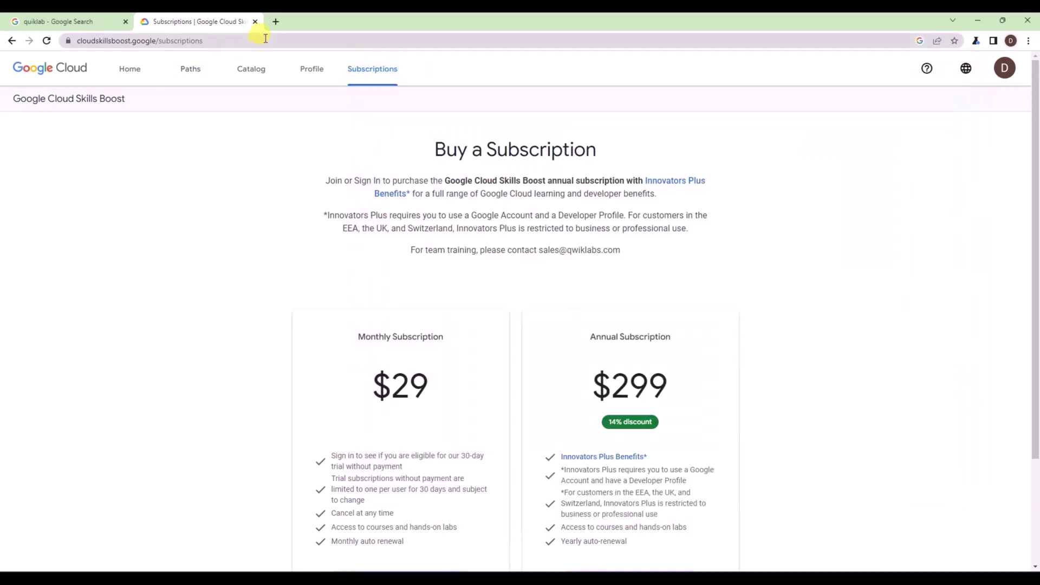
Load the copied CCAI basic chat virtual agent lab link in a new tab
click(275, 22)
right_click(297, 41)
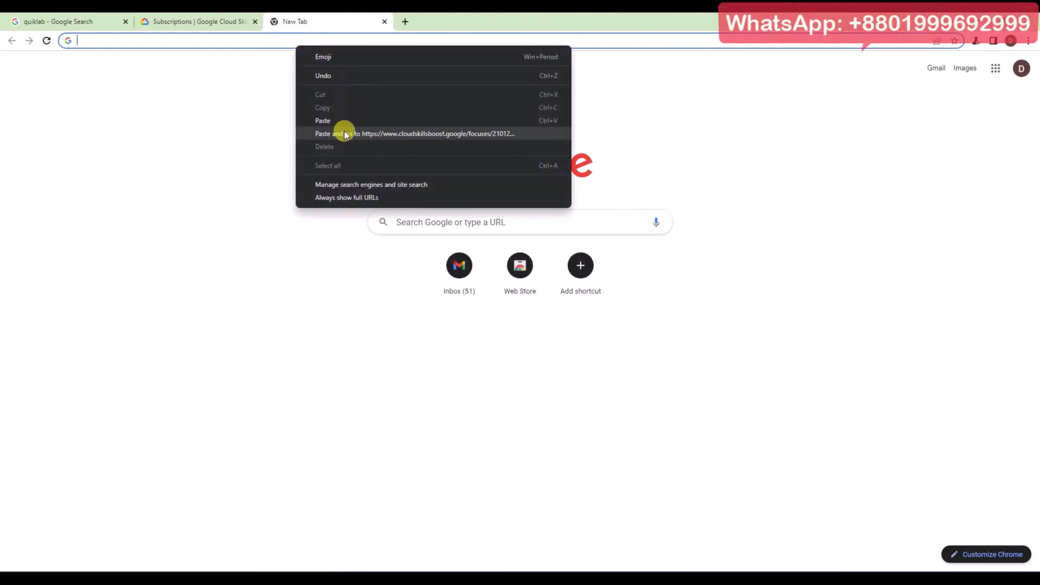
click(344, 132)
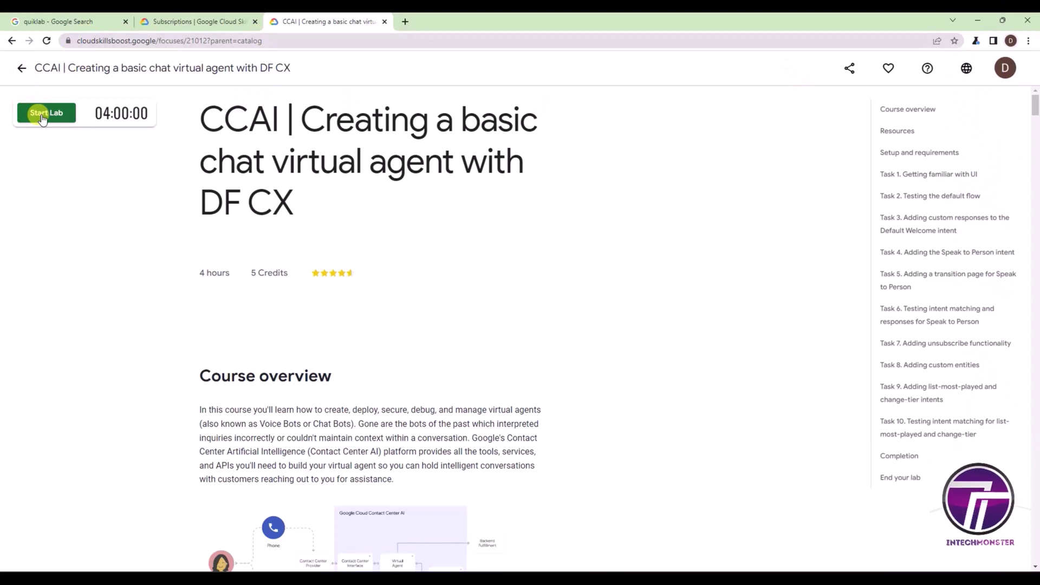
Start the lab, passing the robot check by selecting the three boat images
click(43, 118)
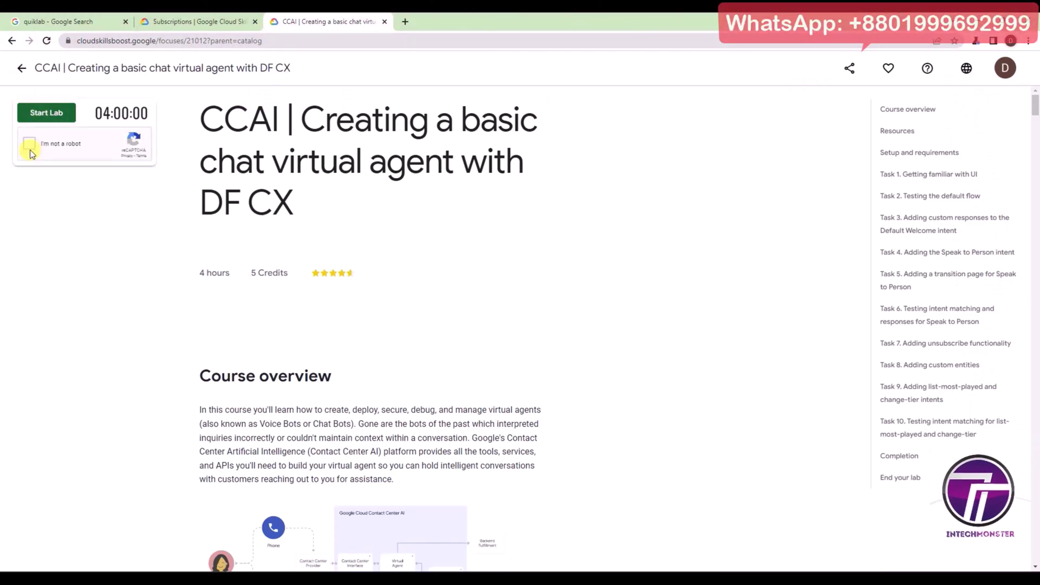
click(30, 150)
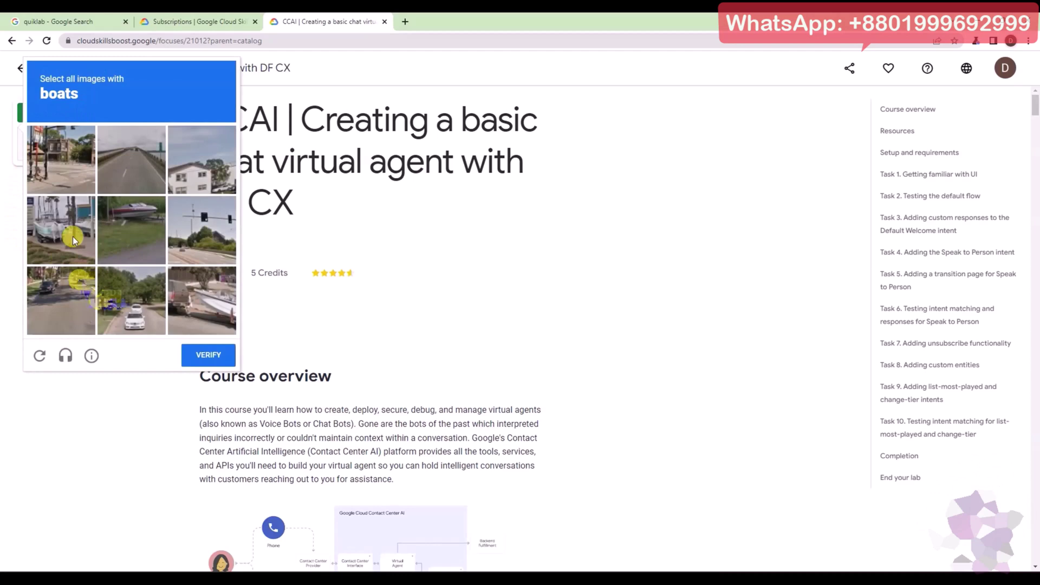
click(107, 228)
click(49, 222)
click(220, 312)
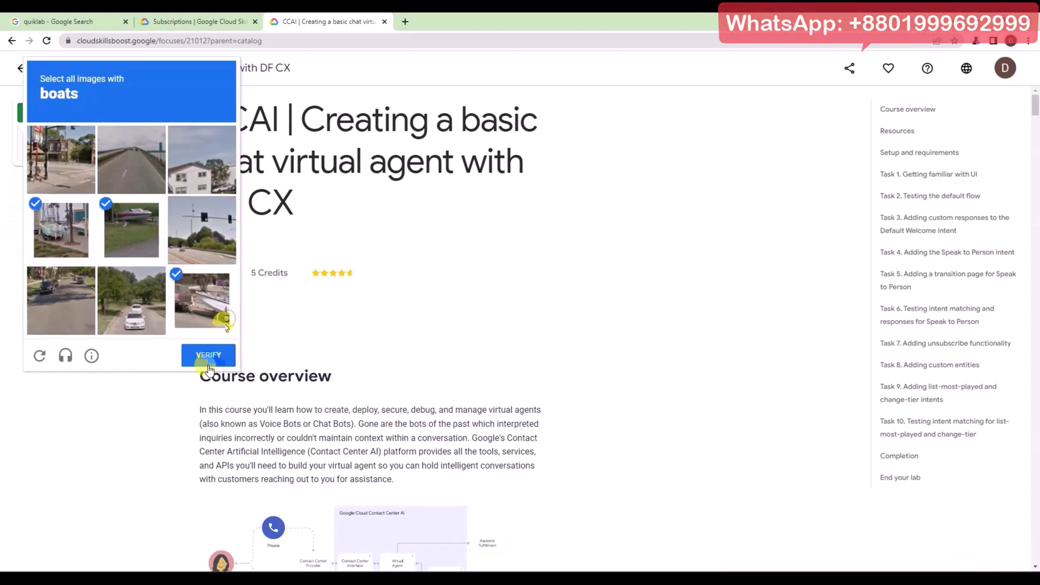
click(209, 354)
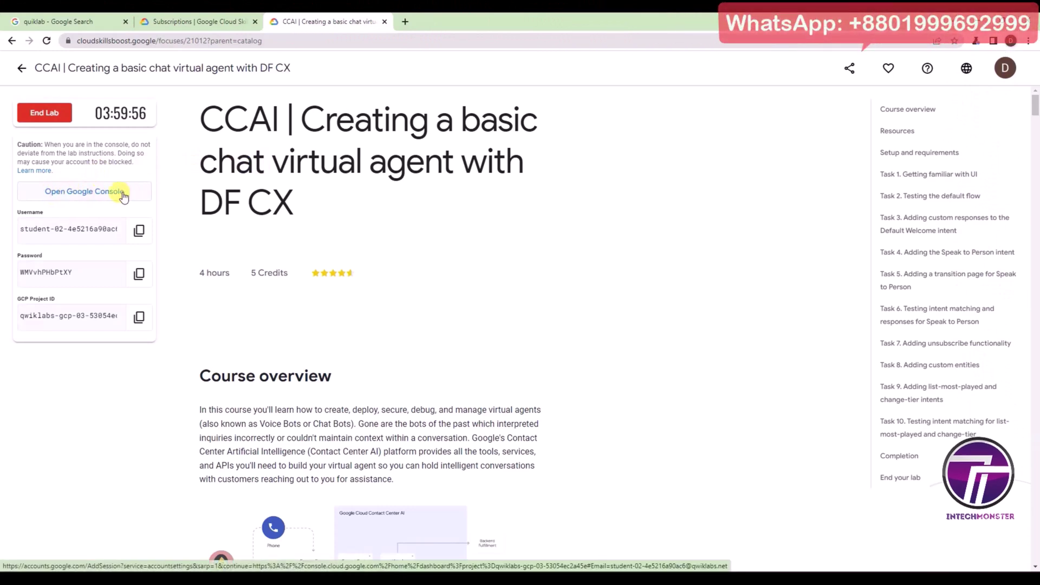
Open the lab's Google Console and submit the student account email
click(92, 195)
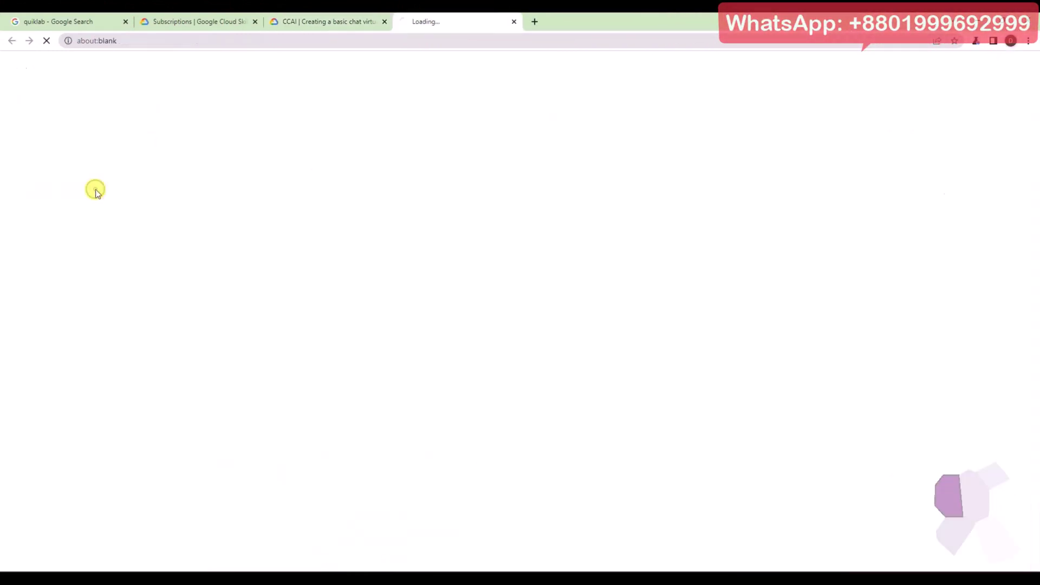
click(323, 20)
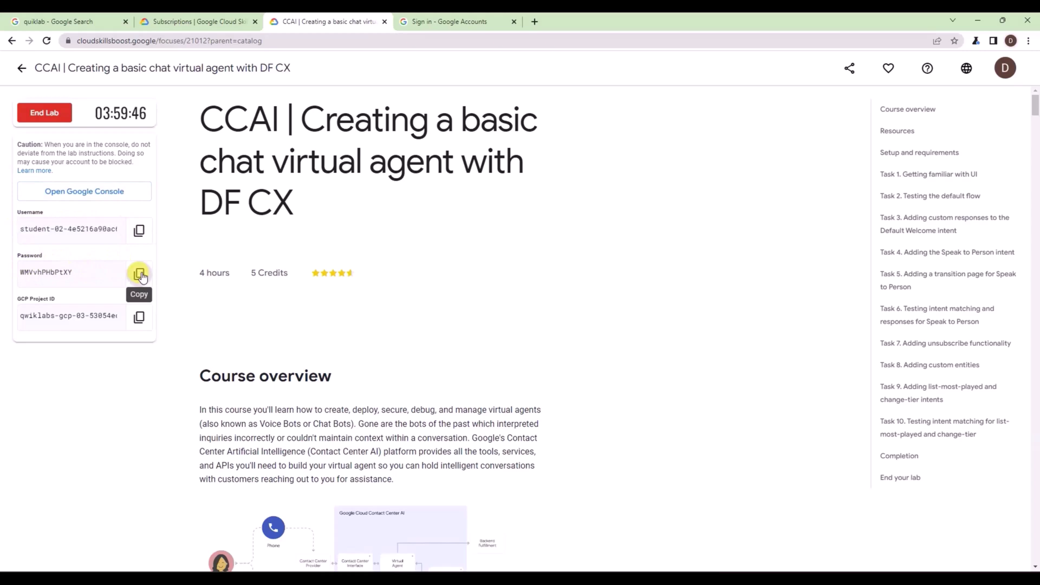
click(435, 16)
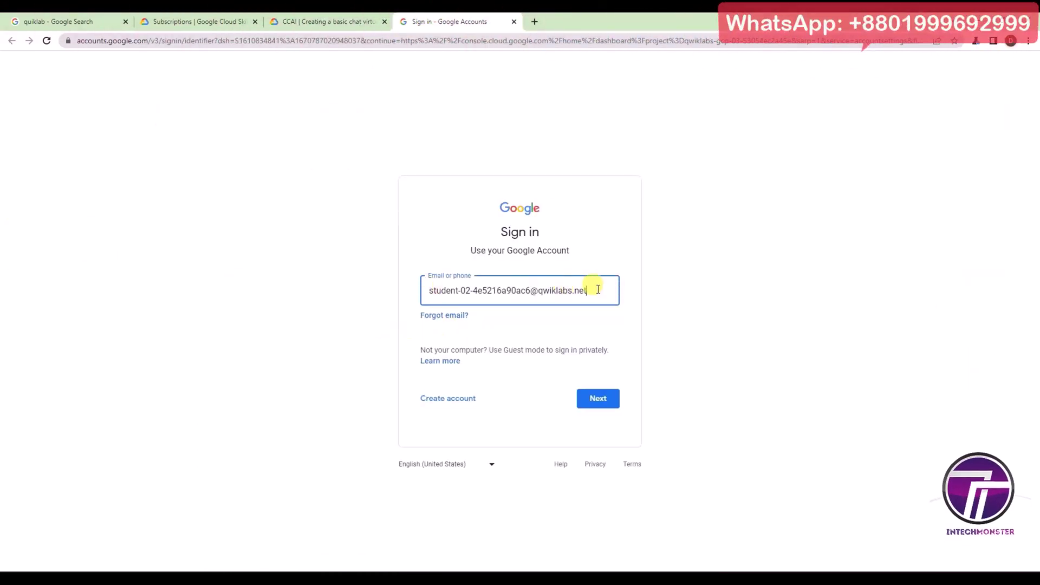
click(604, 399)
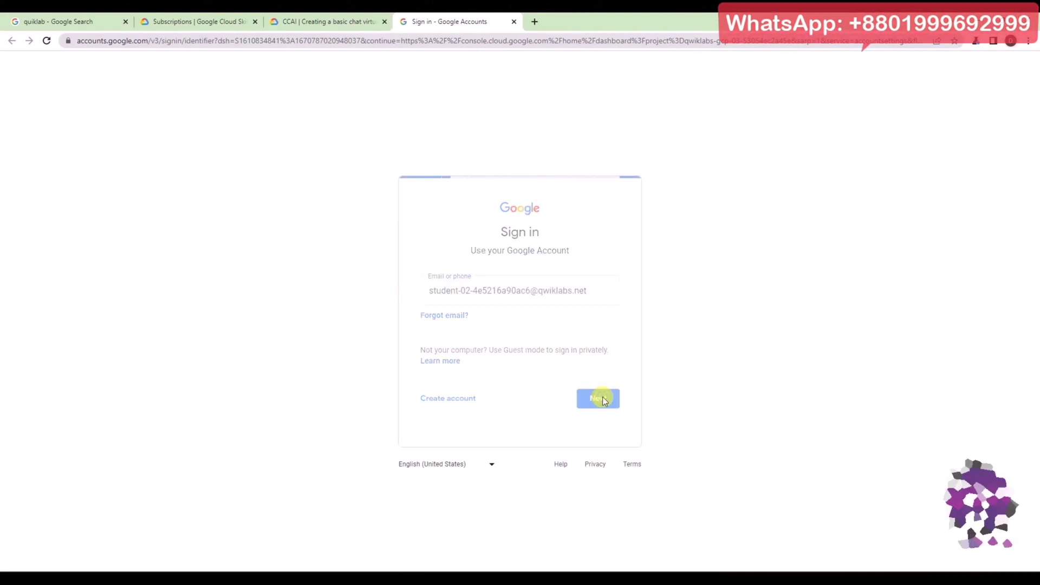
Sign in with the pasted lab password and accept the new-account notice
right_click(454, 309)
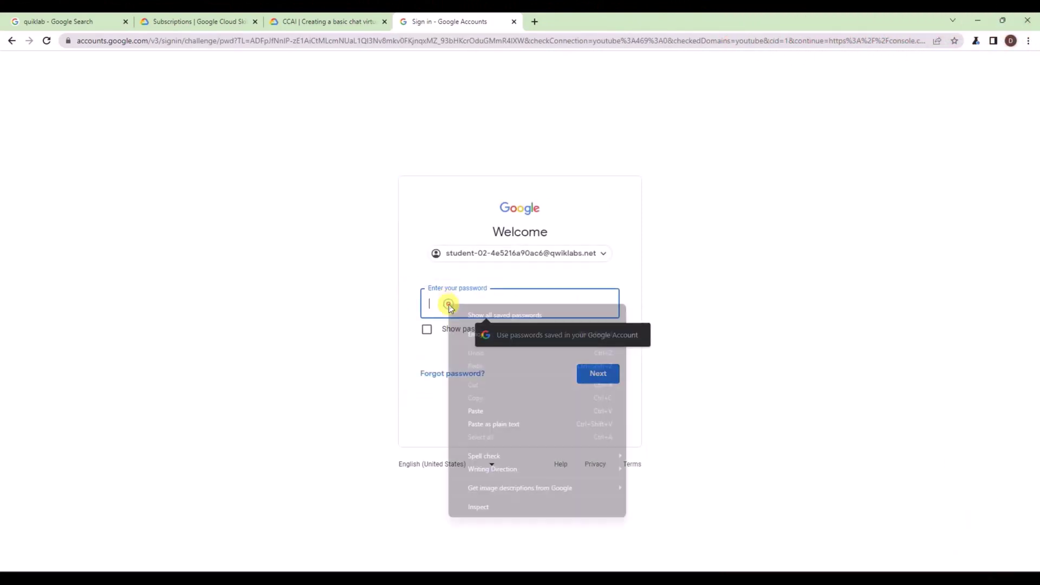
click(483, 409)
click(605, 375)
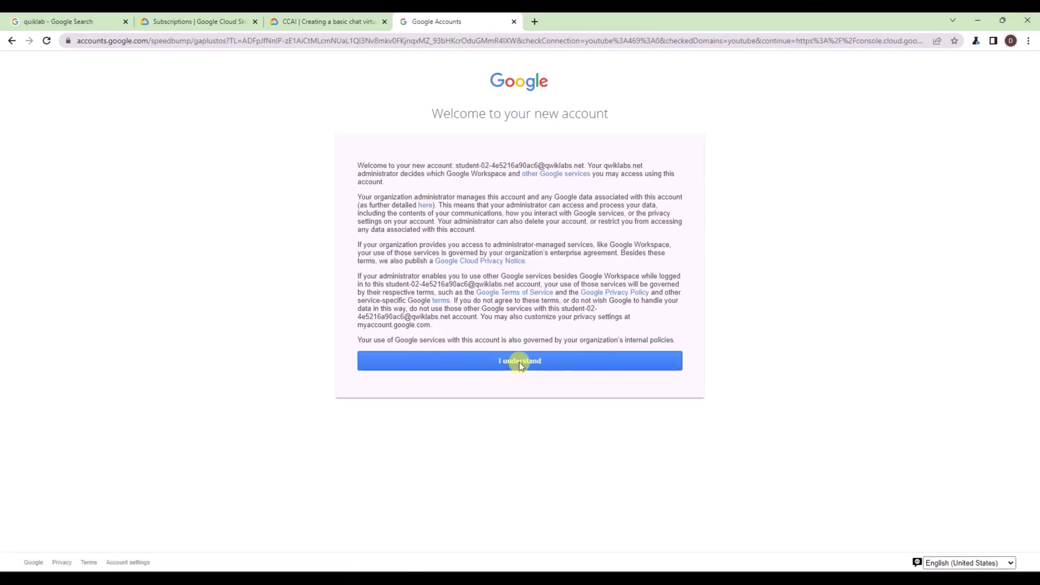
click(519, 363)
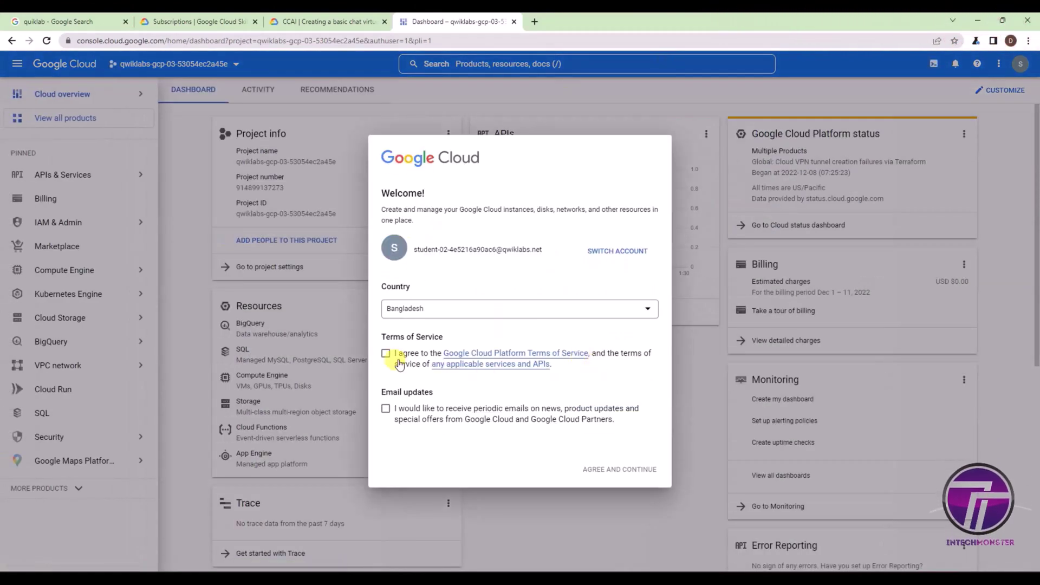
Agree to the Cloud terms of service and go to Compute Engine's VM instances list
click(385, 406)
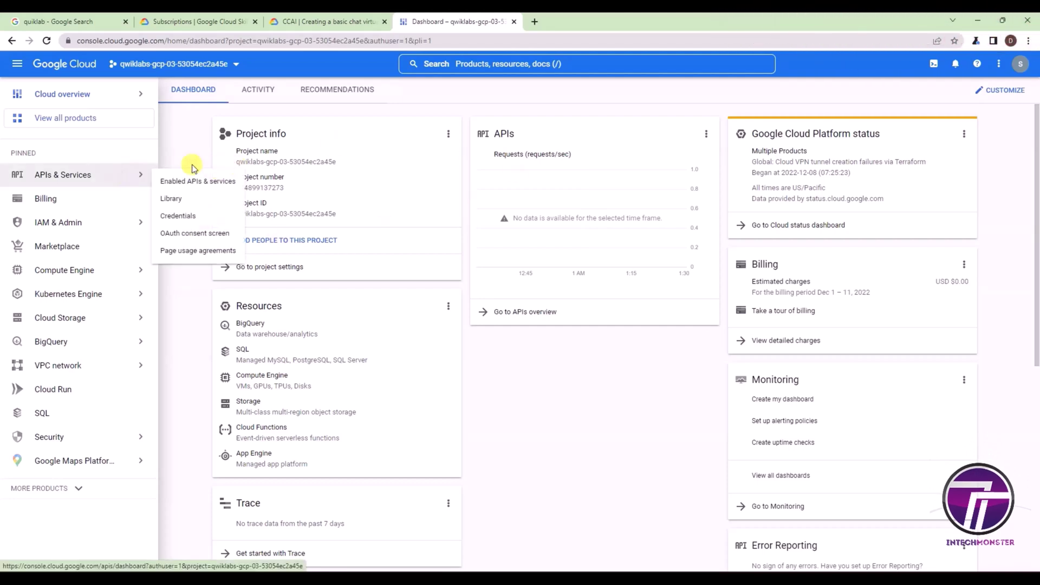
mouse_move(64, 270)
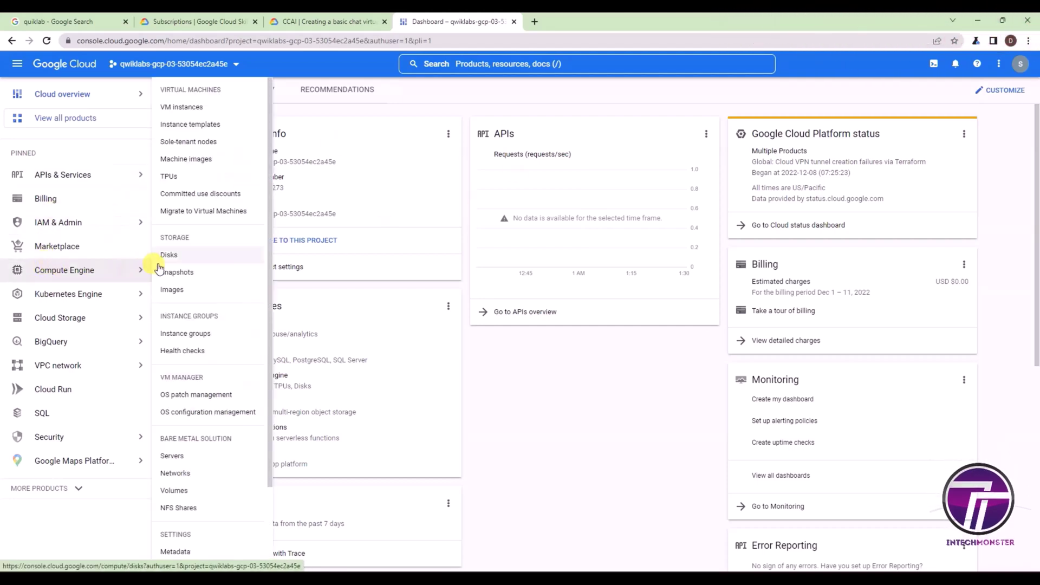
click(189, 110)
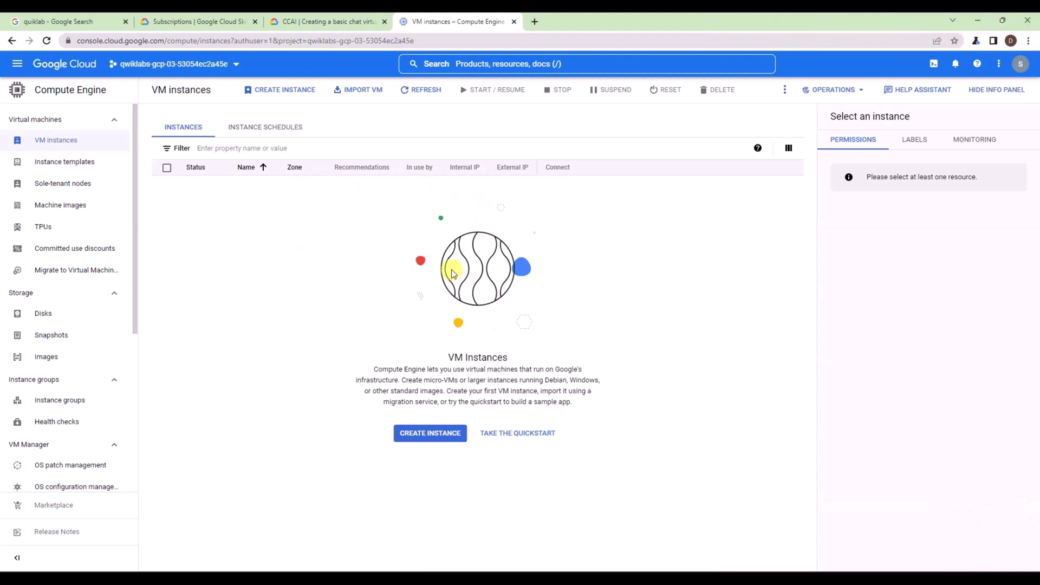
Start a new VM instance and set its region to us-south1 (Dallas)
click(418, 437)
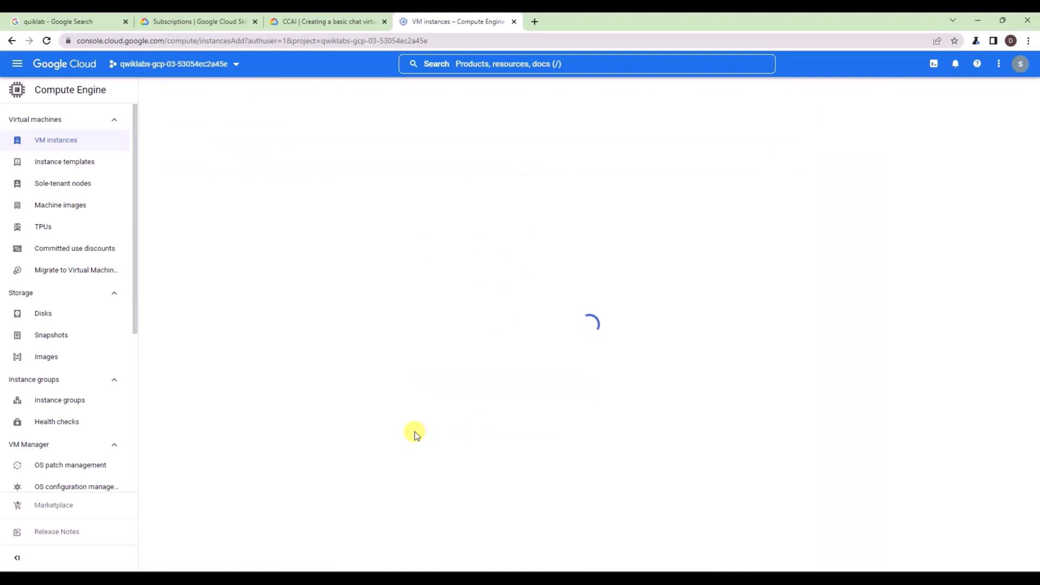
click(1018, 552)
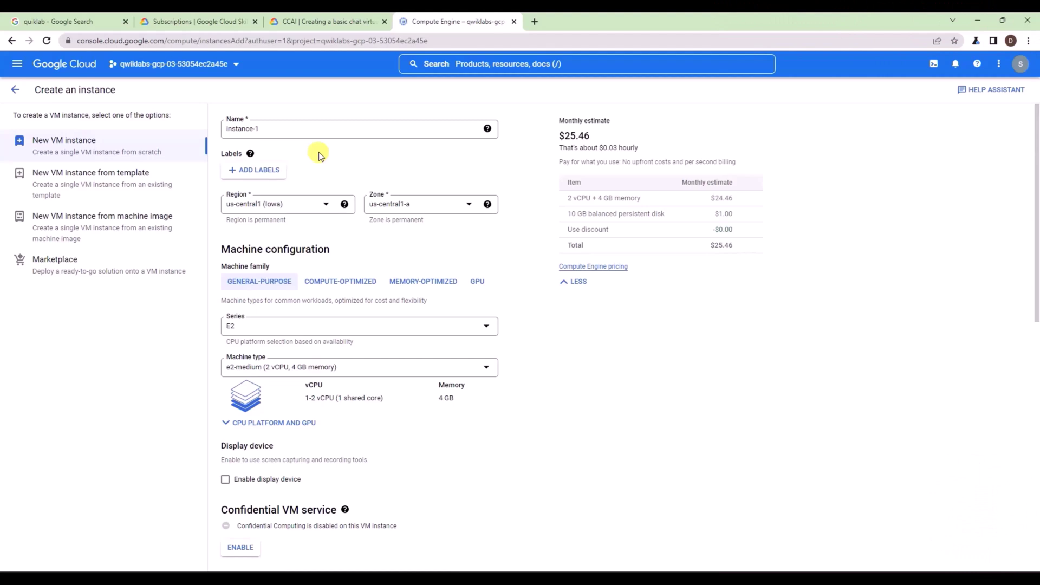
scroll(330, 146, down, 1)
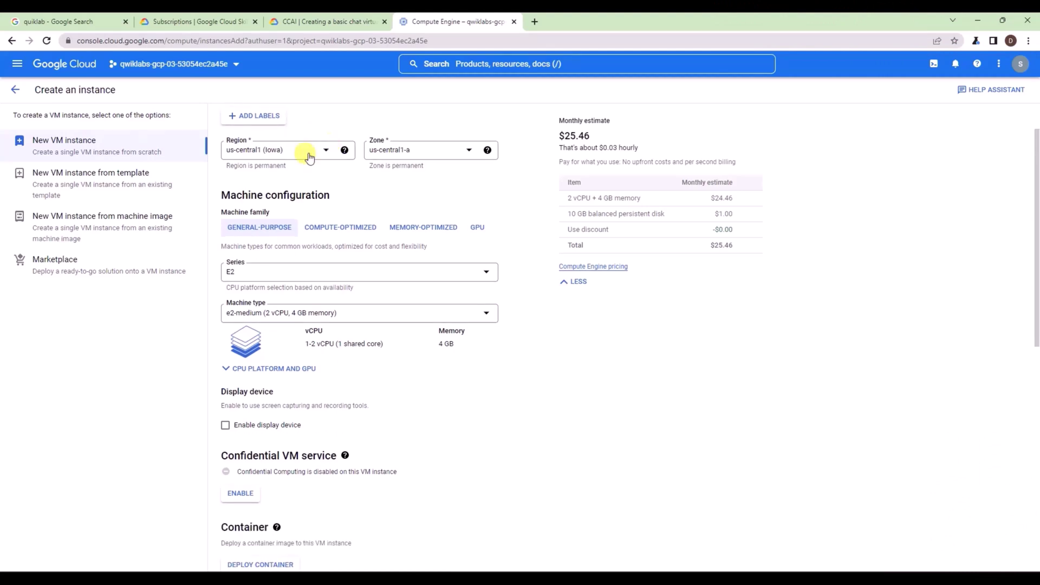
click(269, 156)
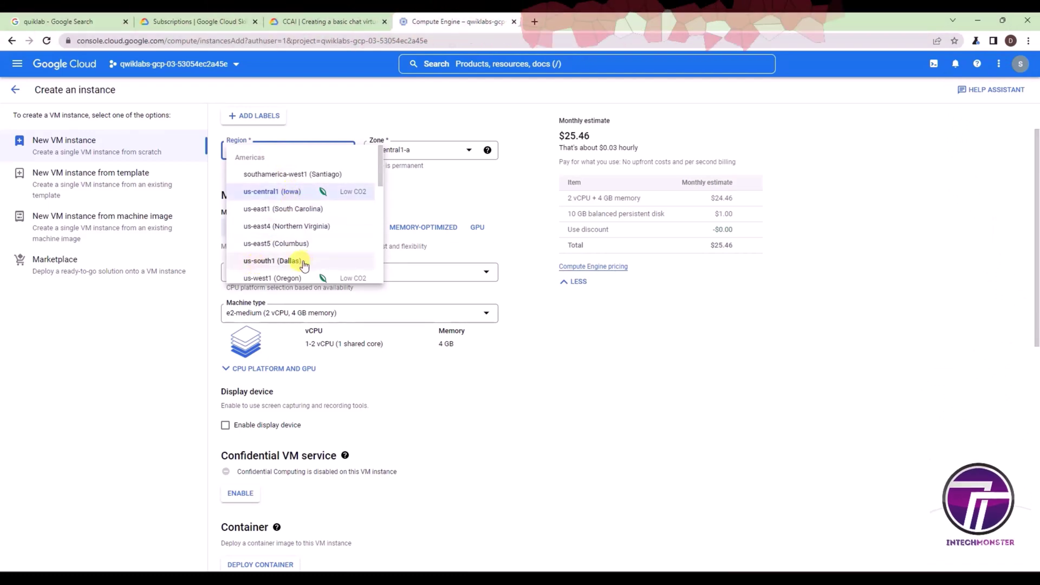
click(276, 261)
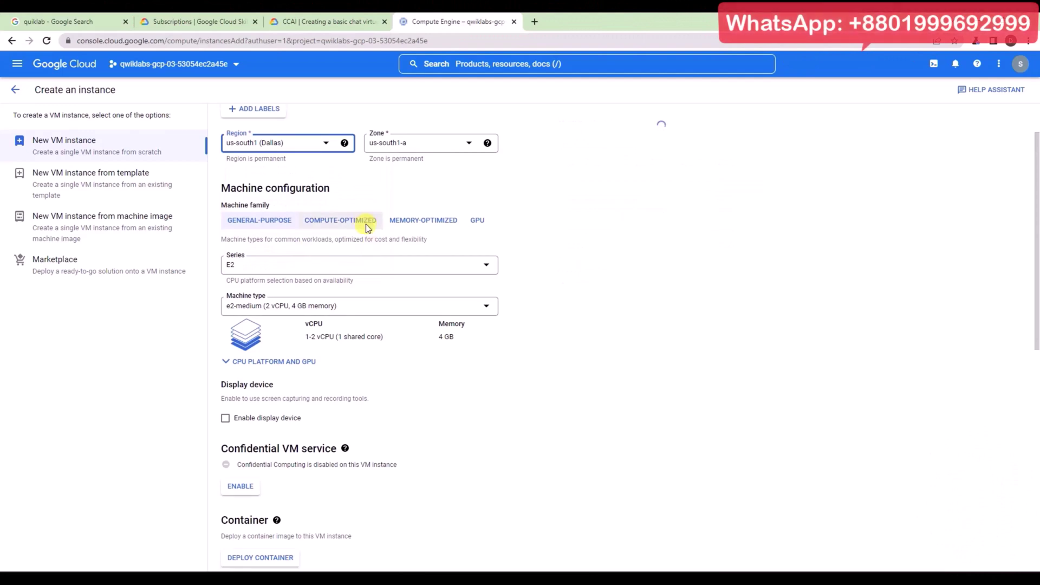
scroll(239, 186, down, 1)
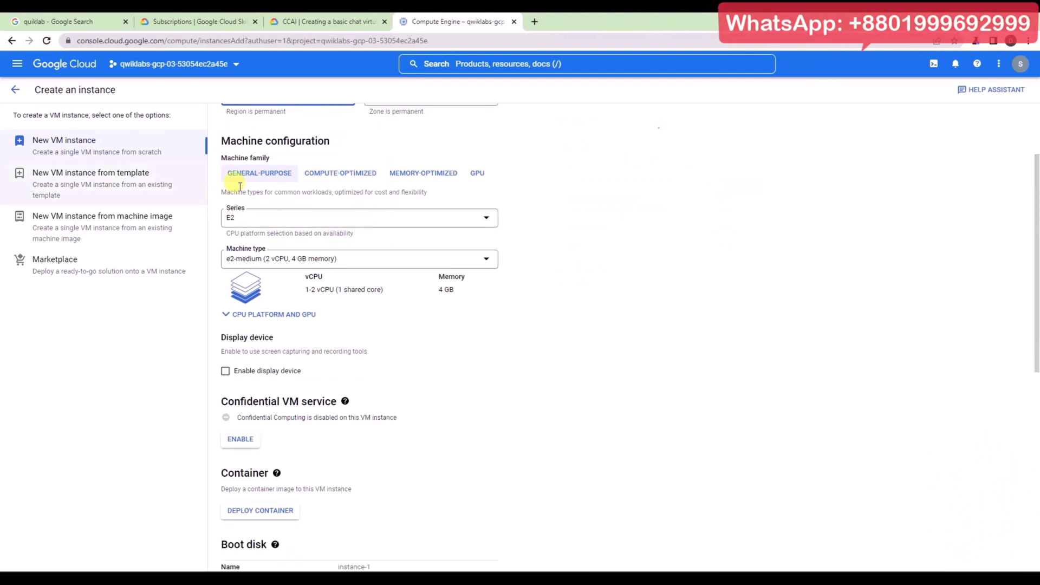
Choose a custom E2 machine type with 6 vCPUs and 48 GB memory
click(237, 218)
click(266, 247)
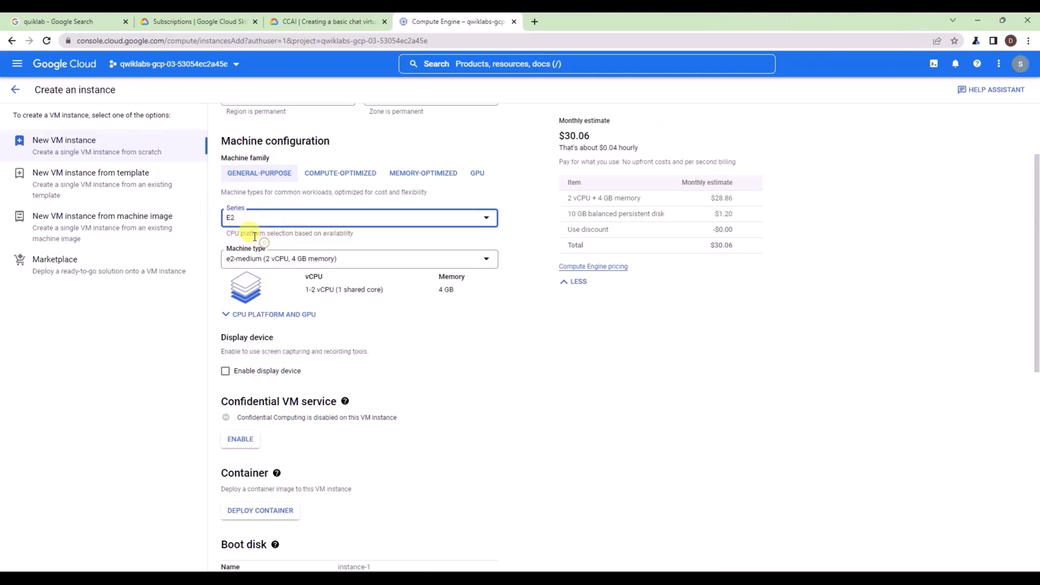
click(279, 262)
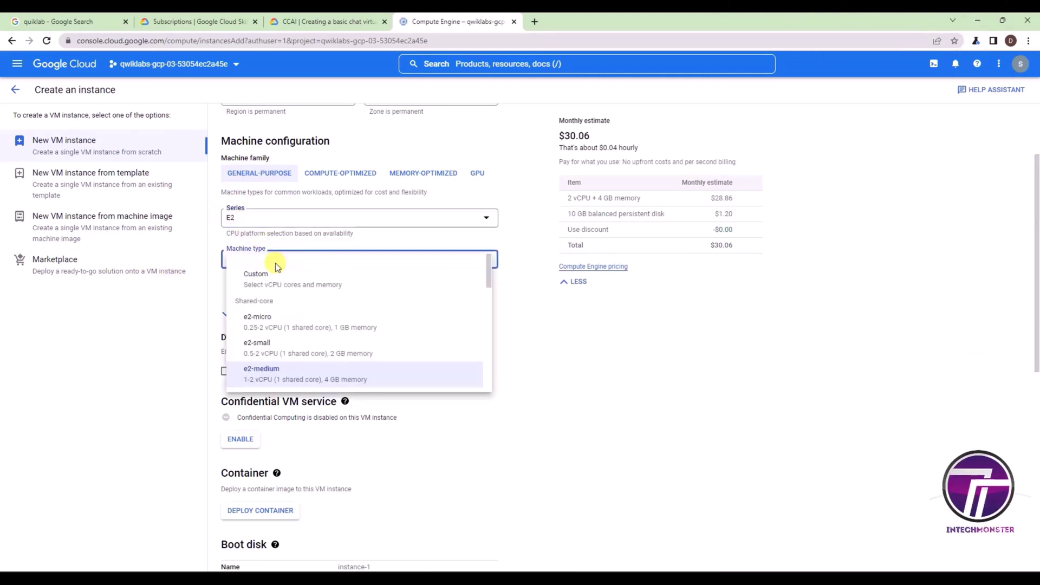
click(268, 283)
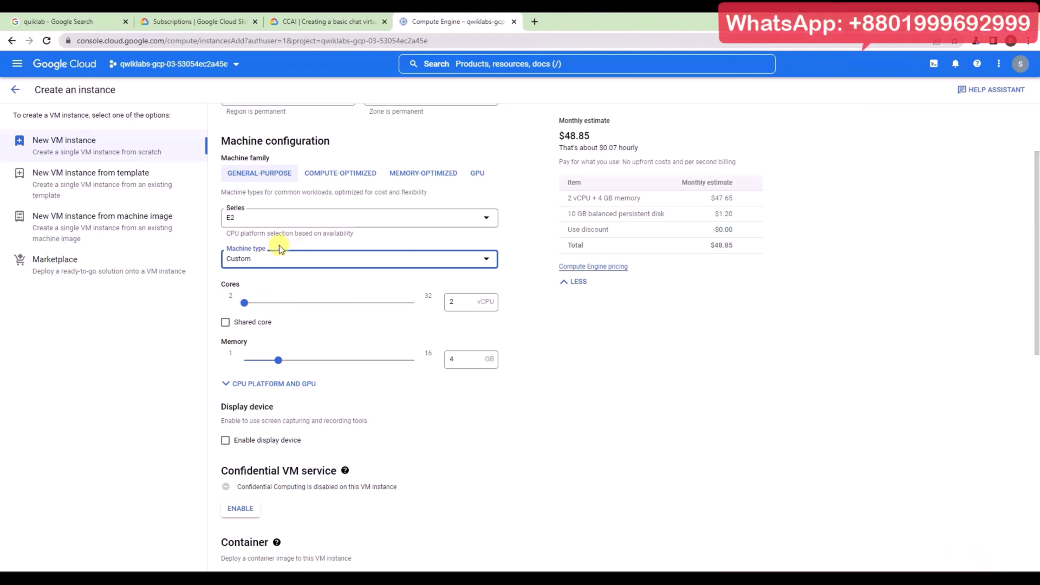
click(268, 302)
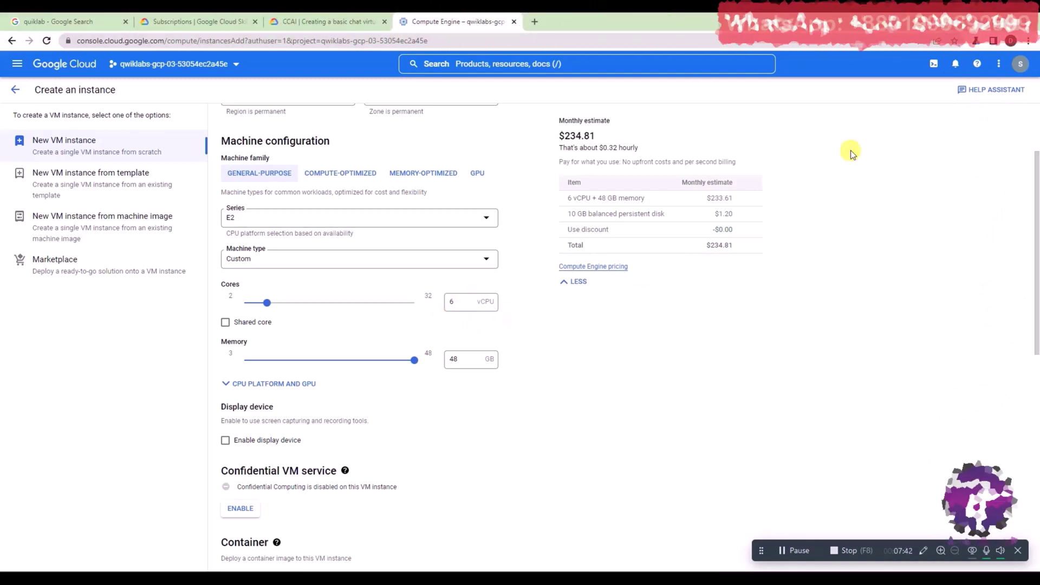
scroll(331, 336, down, 2)
scroll(331, 339, down, 2)
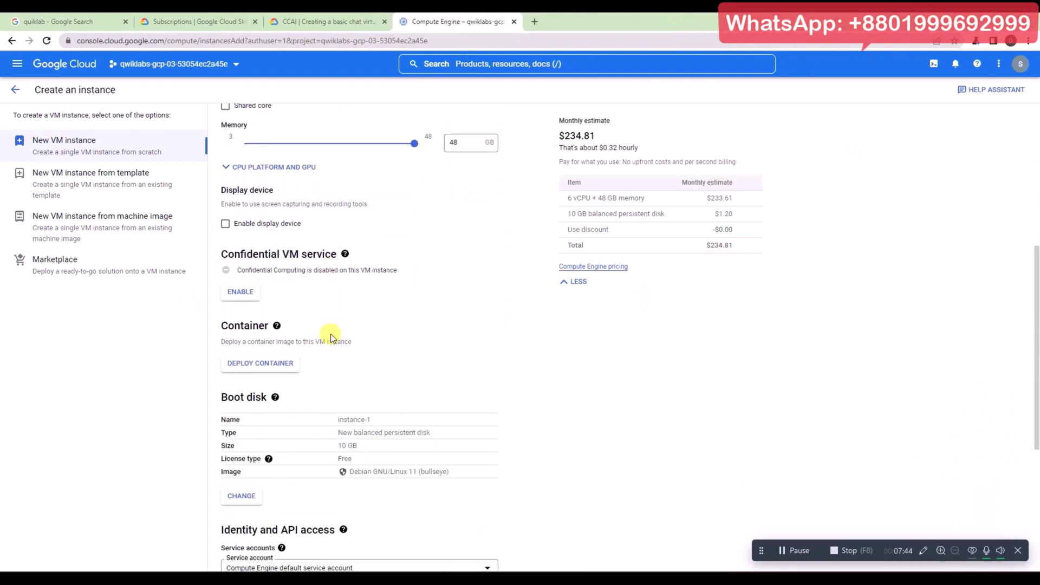
scroll(331, 335, down, 1)
scroll(332, 335, down, 1)
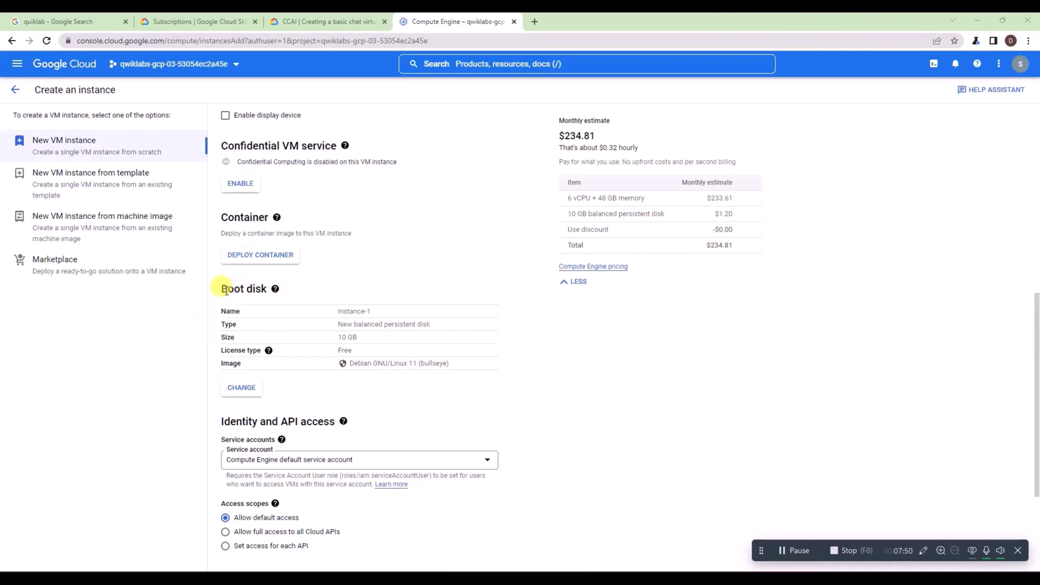
Switch the boot disk to a Windows Server 2022 Datacenter image on a 100 GB SSD persistent disk
click(241, 388)
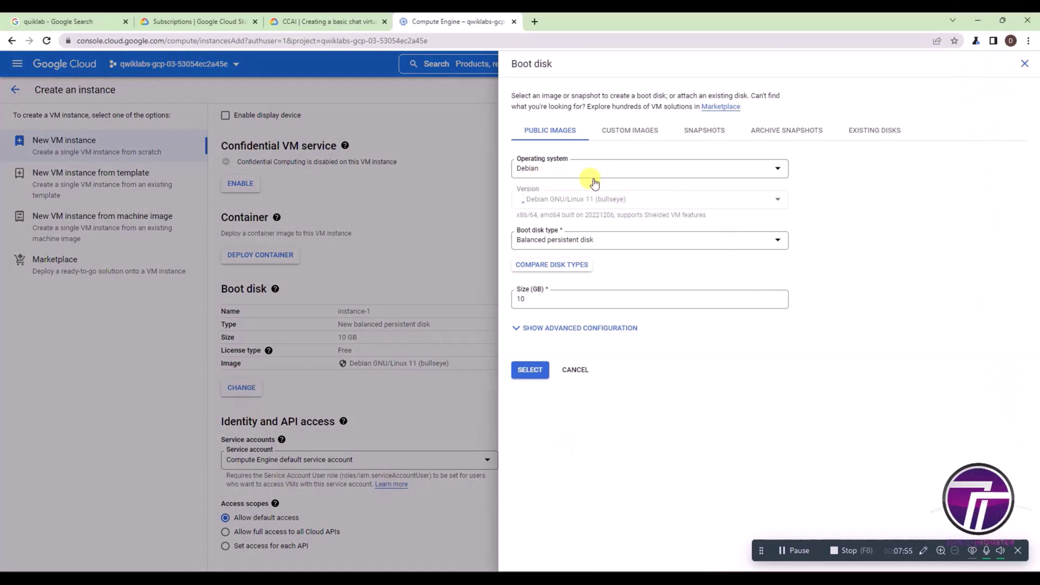
click(520, 171)
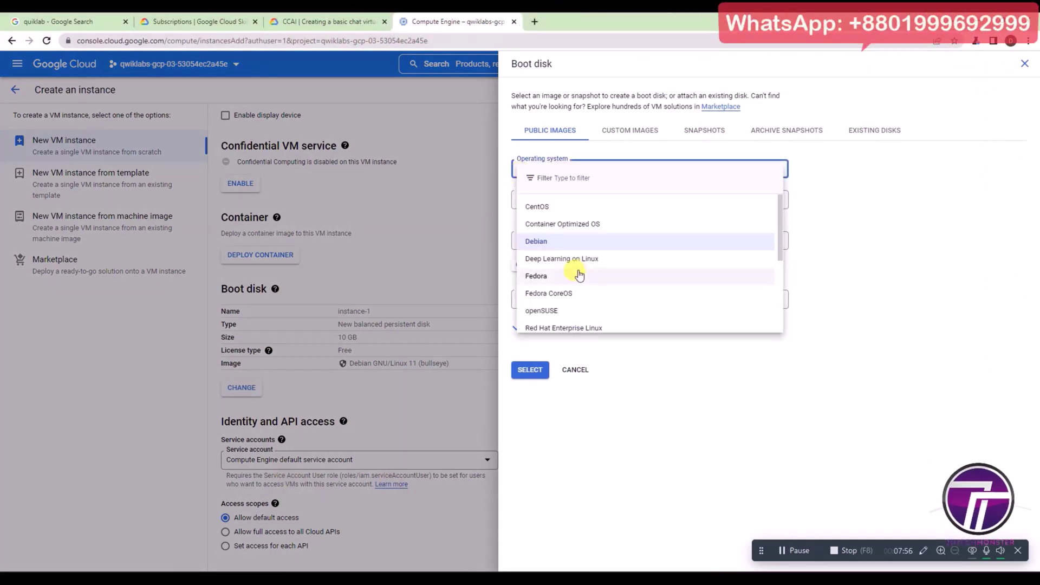
scroll(582, 268, down, 3)
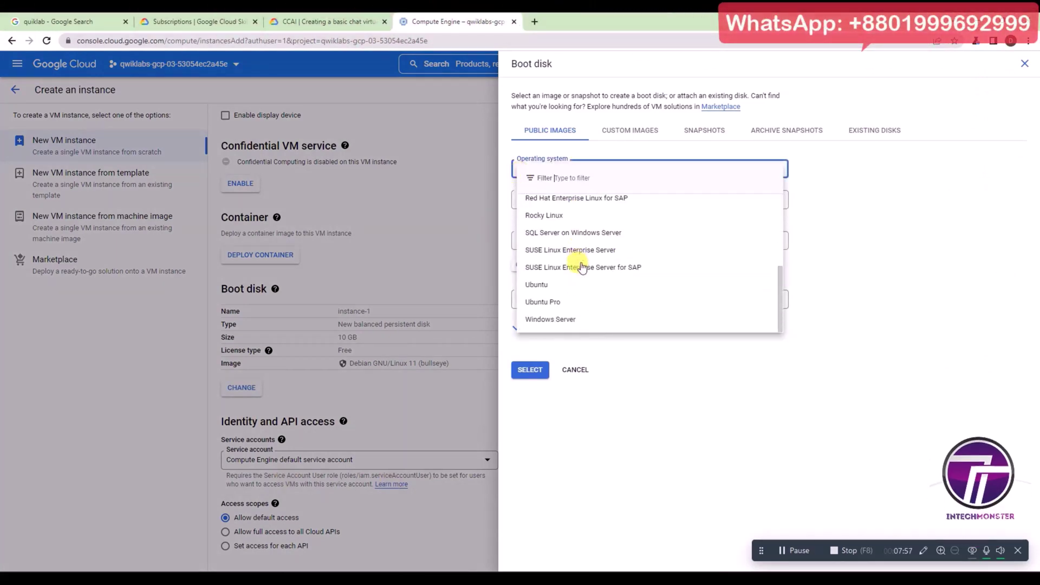
click(553, 319)
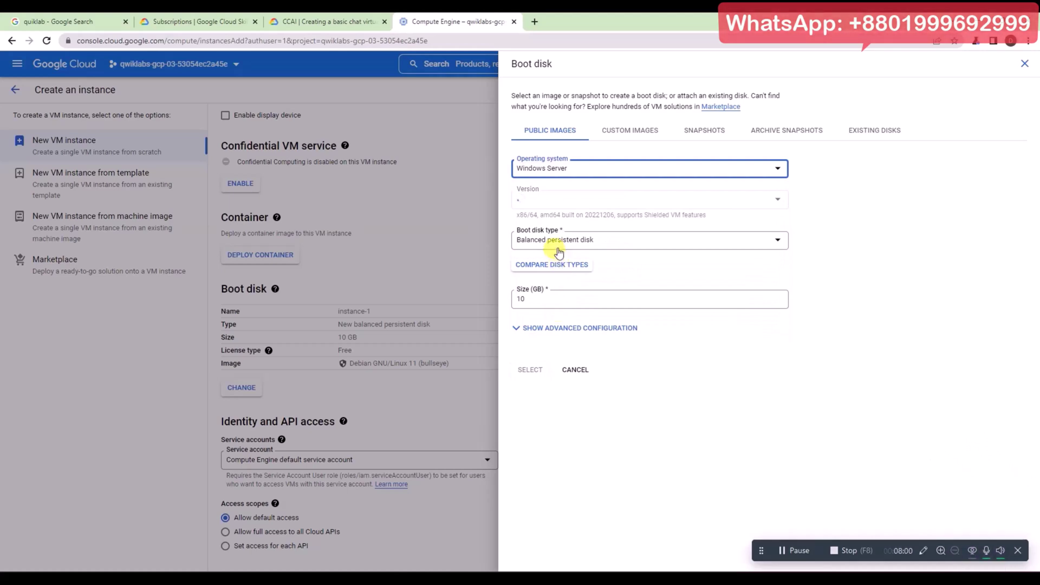
click(551, 207)
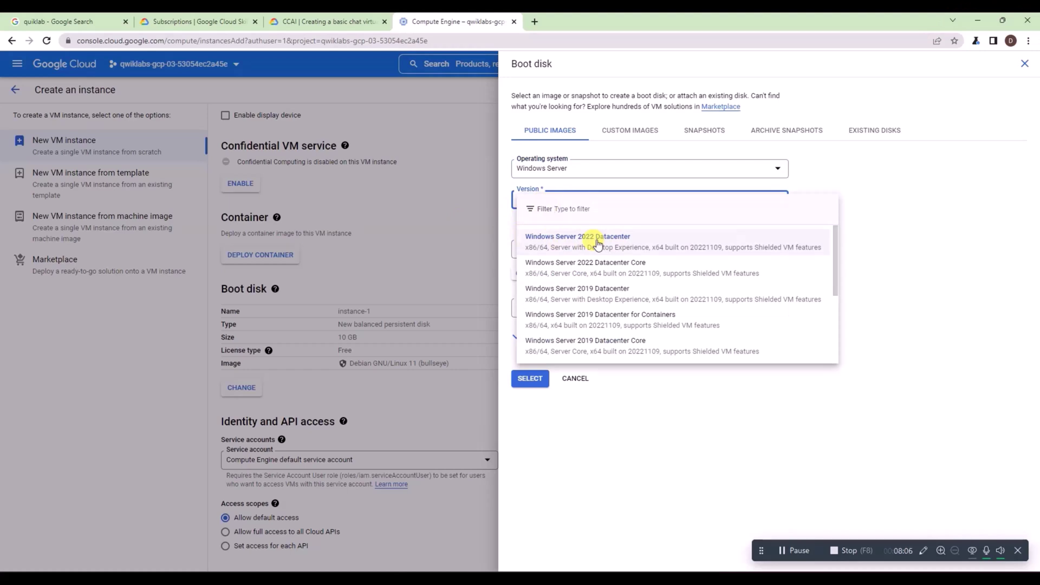
click(598, 243)
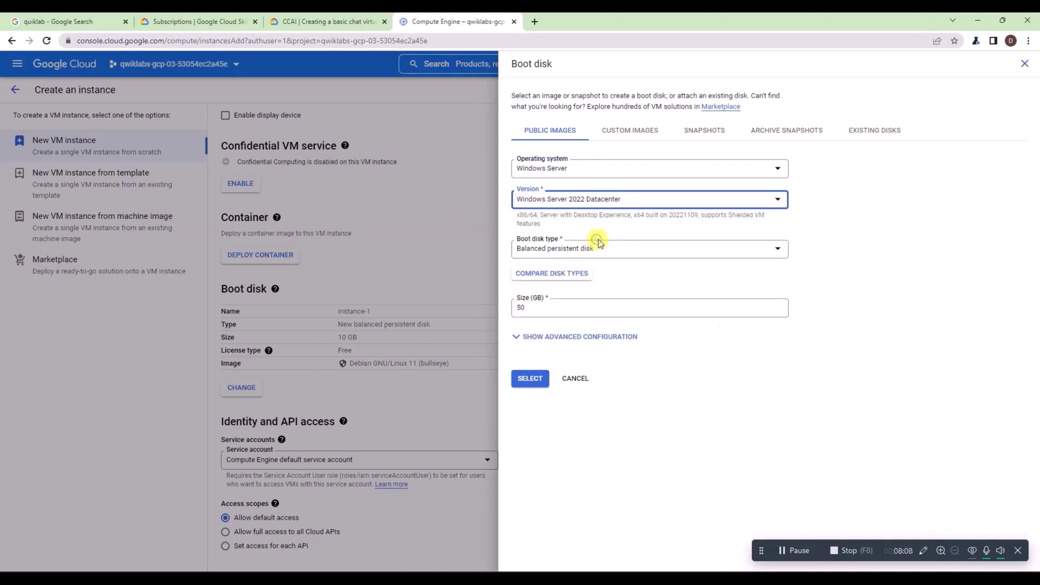
click(551, 249)
click(548, 293)
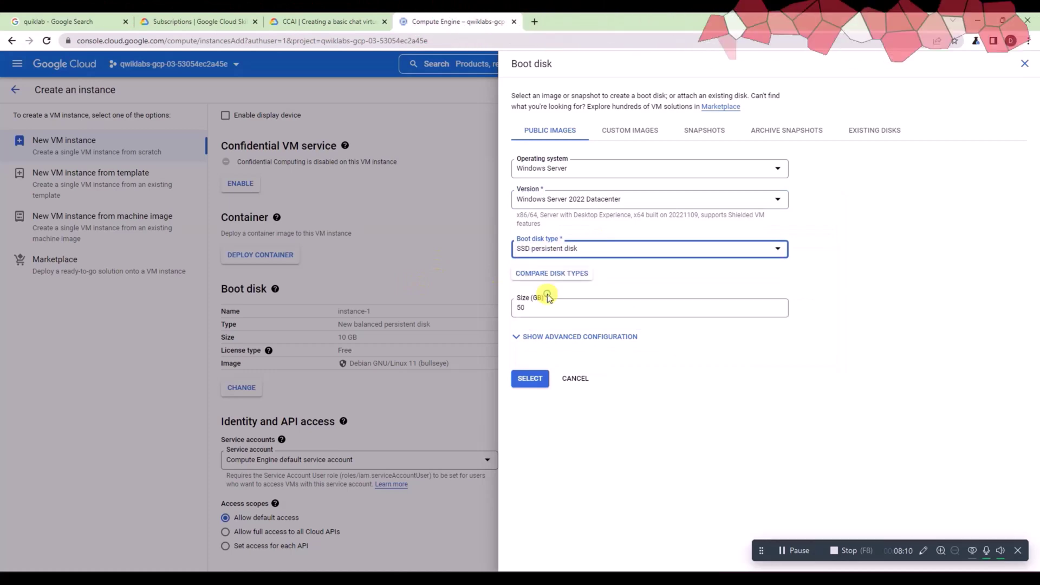
double_click(556, 308)
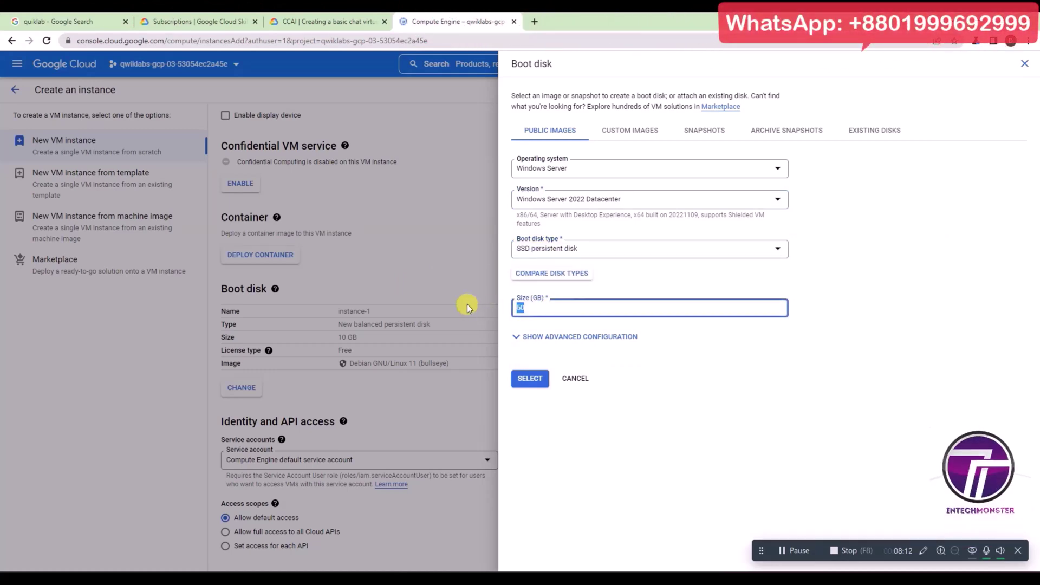
text(100)
click(530, 379)
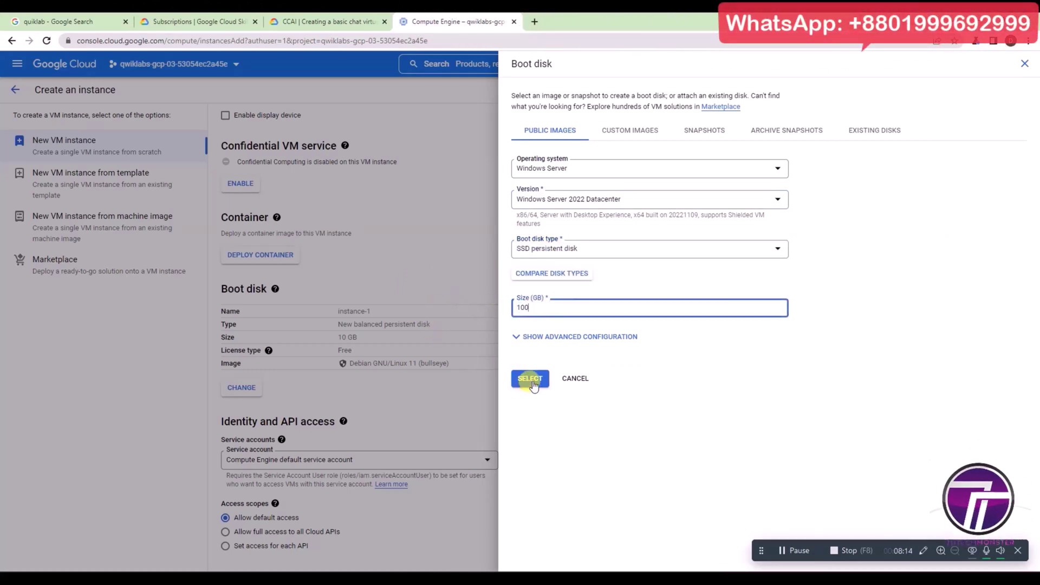
scroll(396, 252, down, 1)
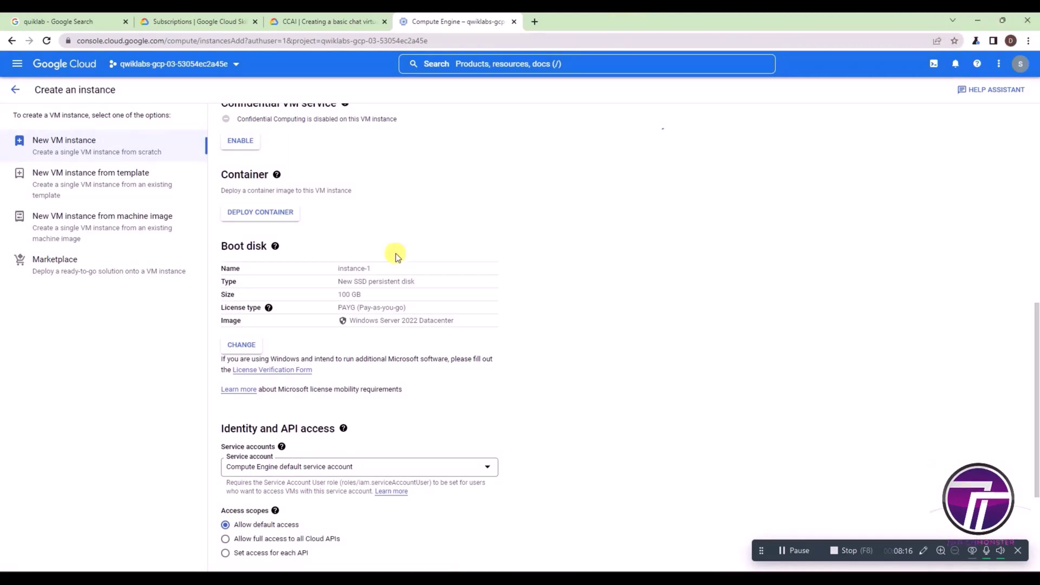
scroll(396, 252, down, 1)
scroll(395, 255, down, 1)
scroll(396, 257, down, 1)
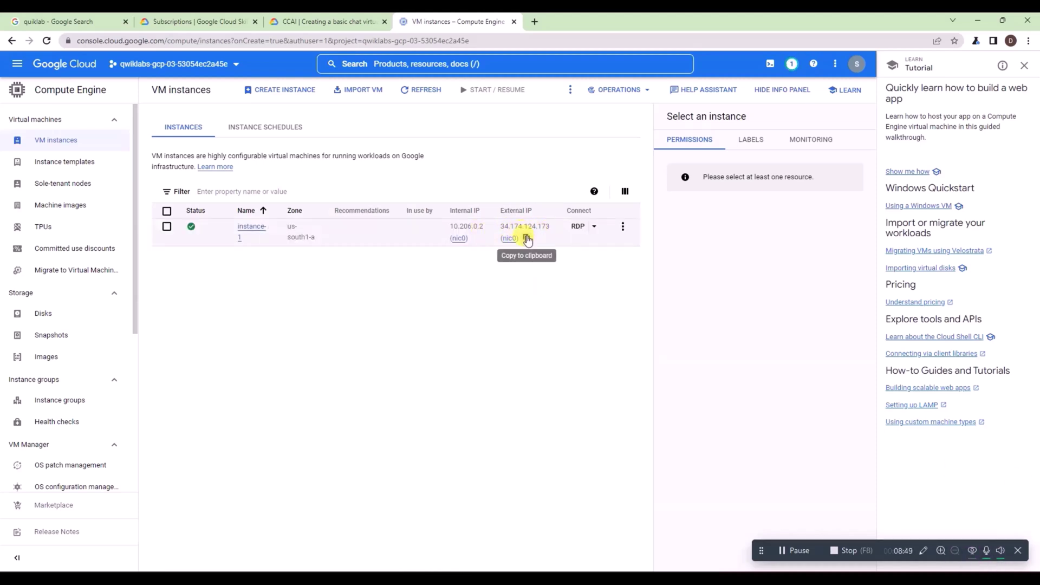
Generate a Windows password for instance-1 and paste its username into Notepad
click(595, 228)
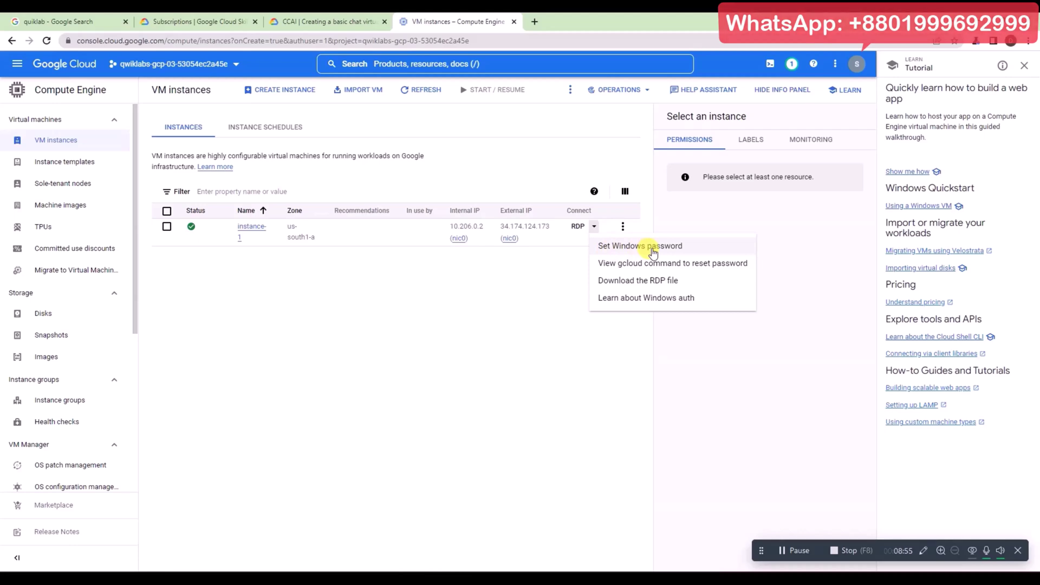
click(612, 247)
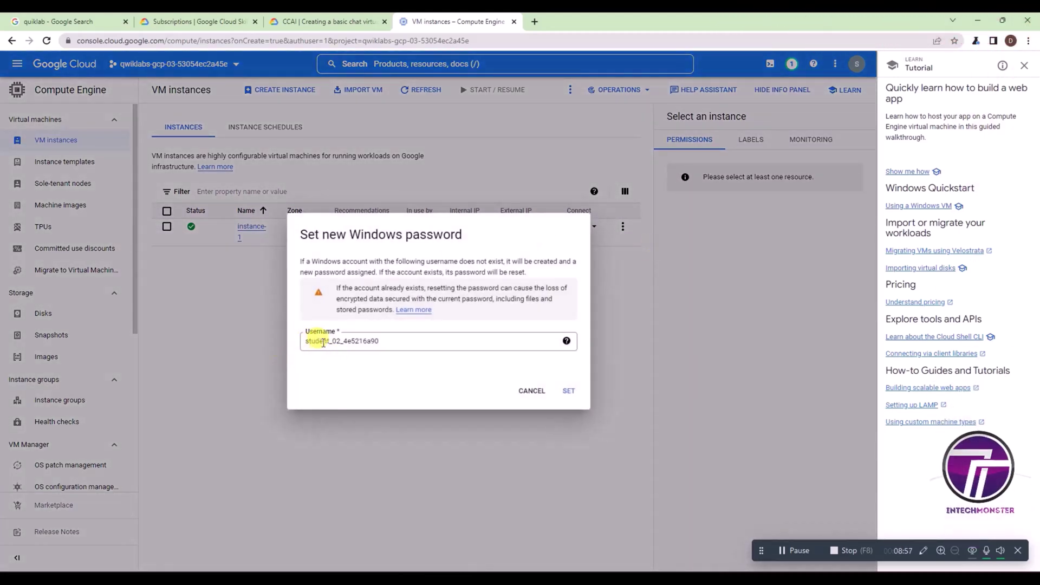
double_click(321, 341)
right_click(352, 342)
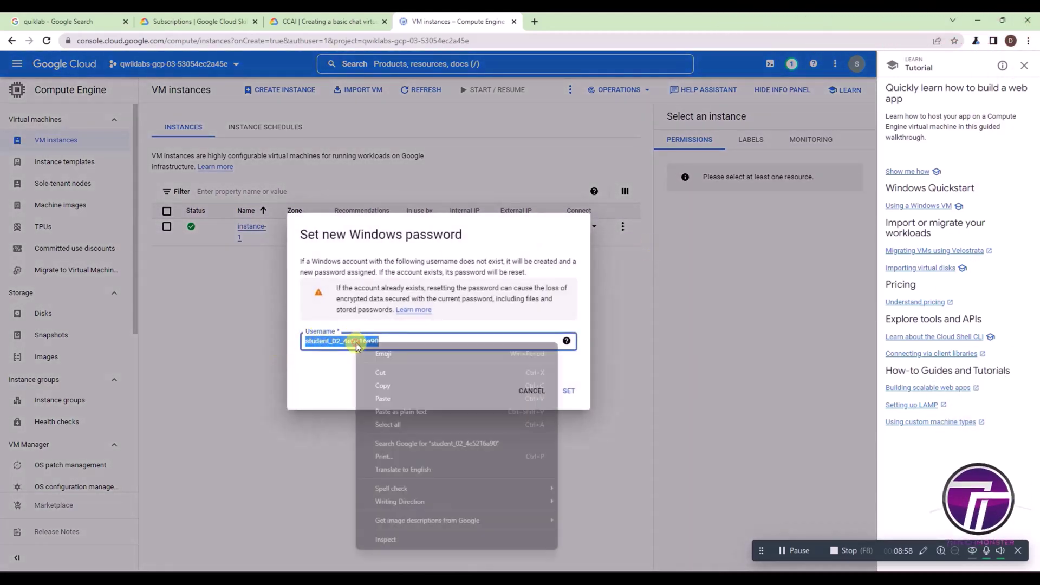
click(382, 384)
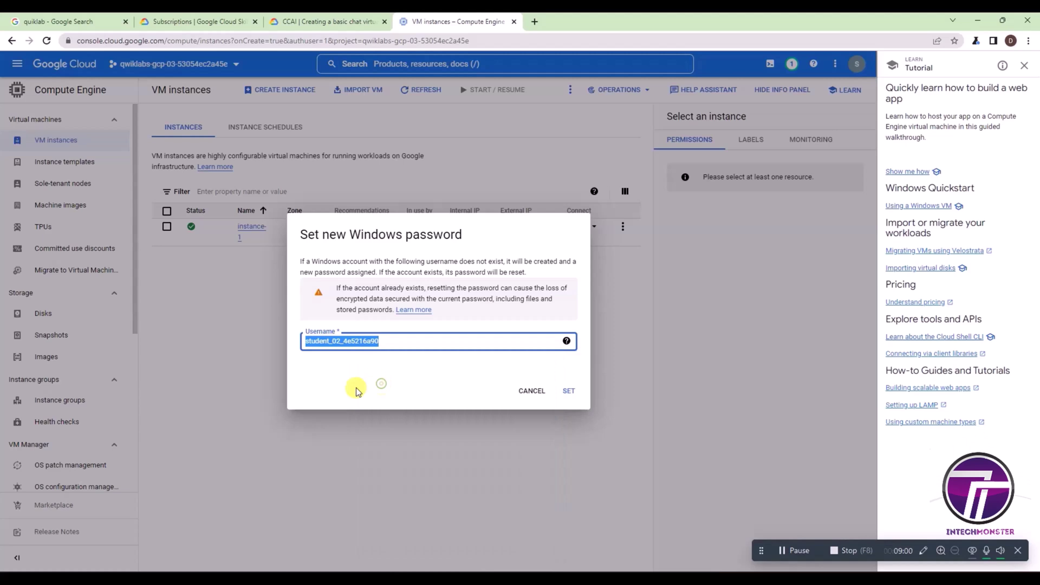
click(567, 391)
key(alt+Tab)
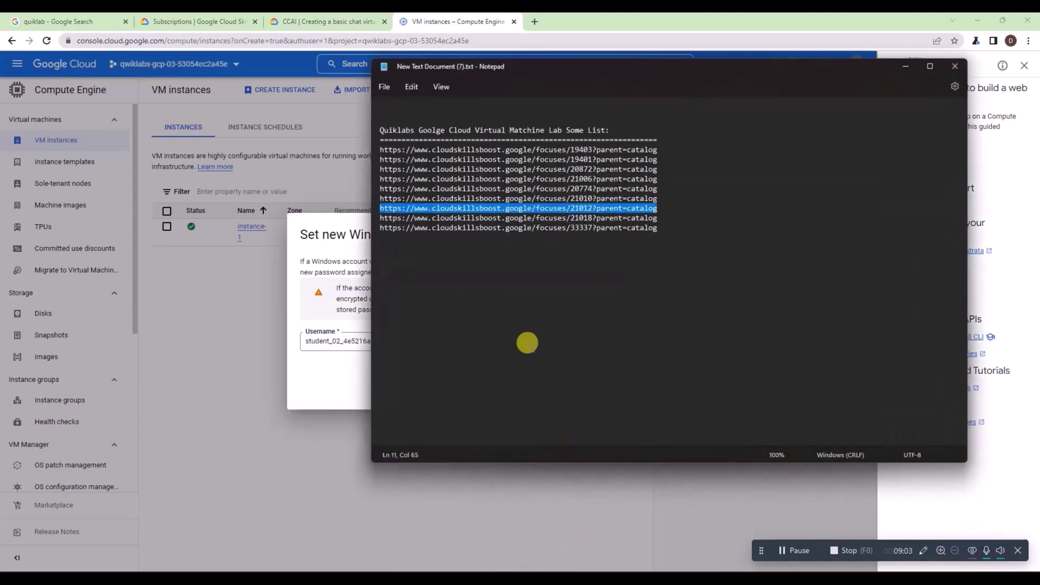
key(ctrl+v)
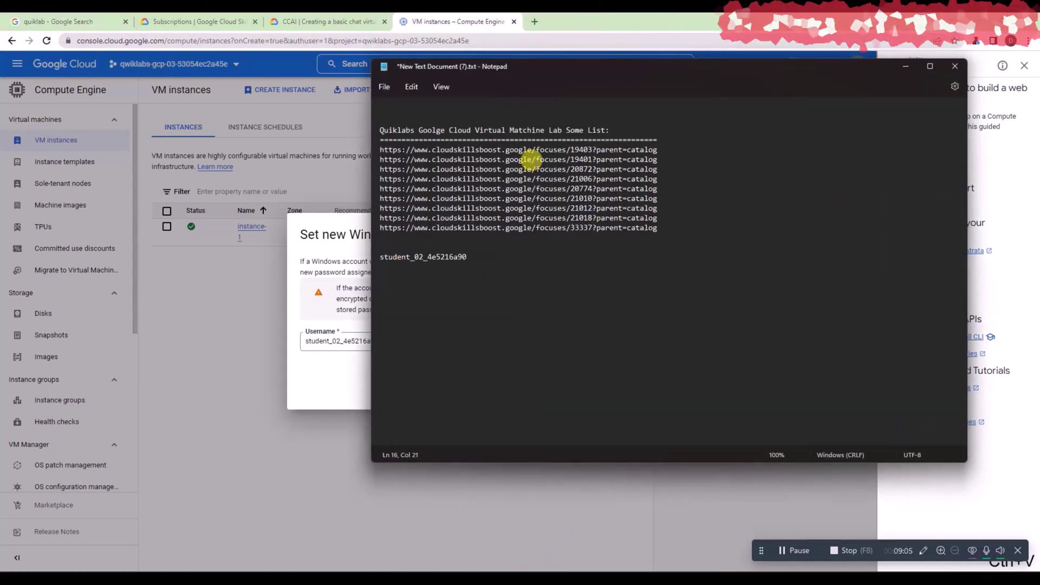
Paste the newly generated Windows password into the Notepad notes
click(902, 72)
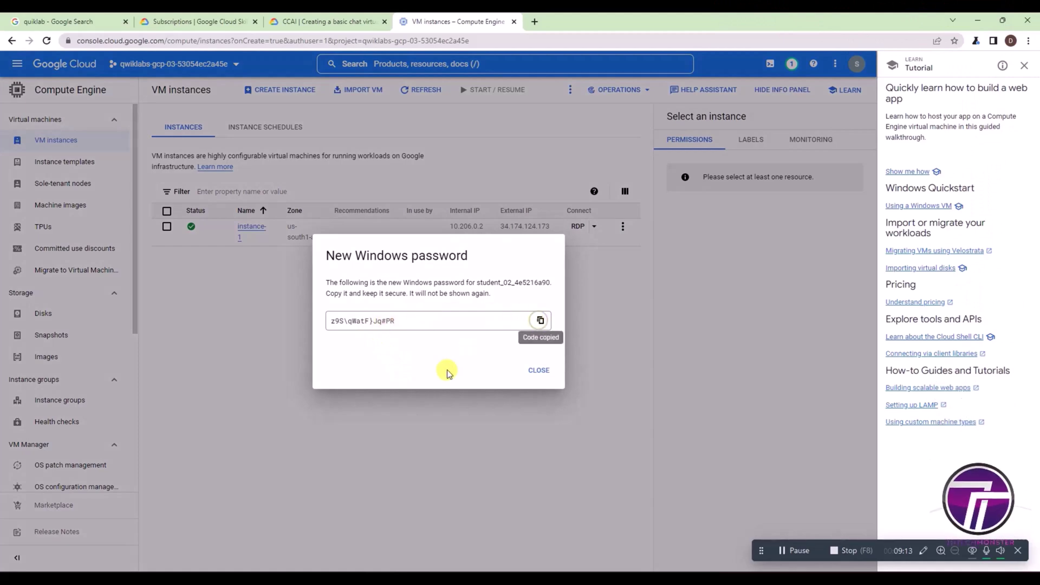
click(539, 371)
key(alt+Tab)
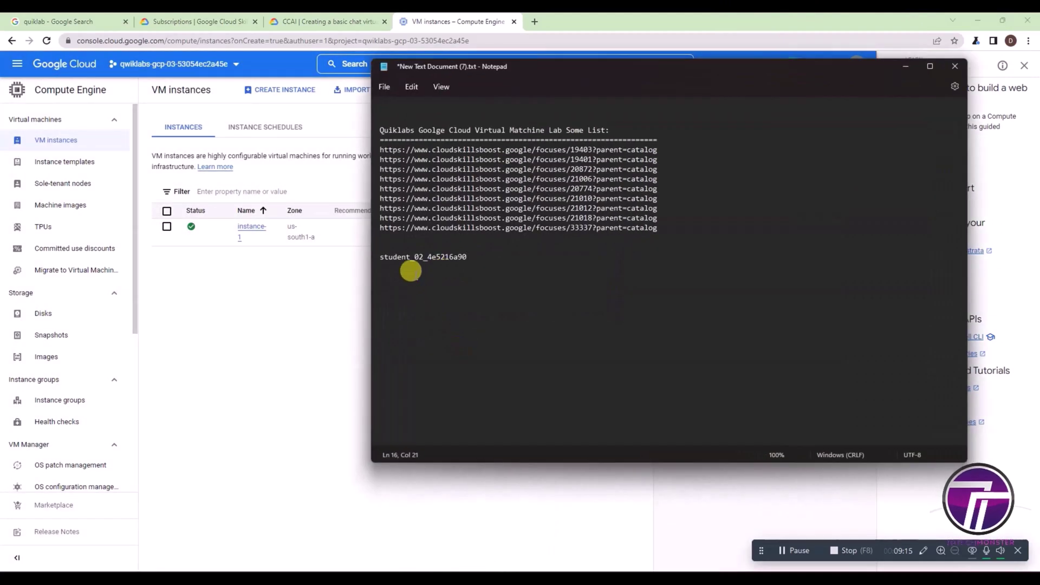
key(ctrl+v)
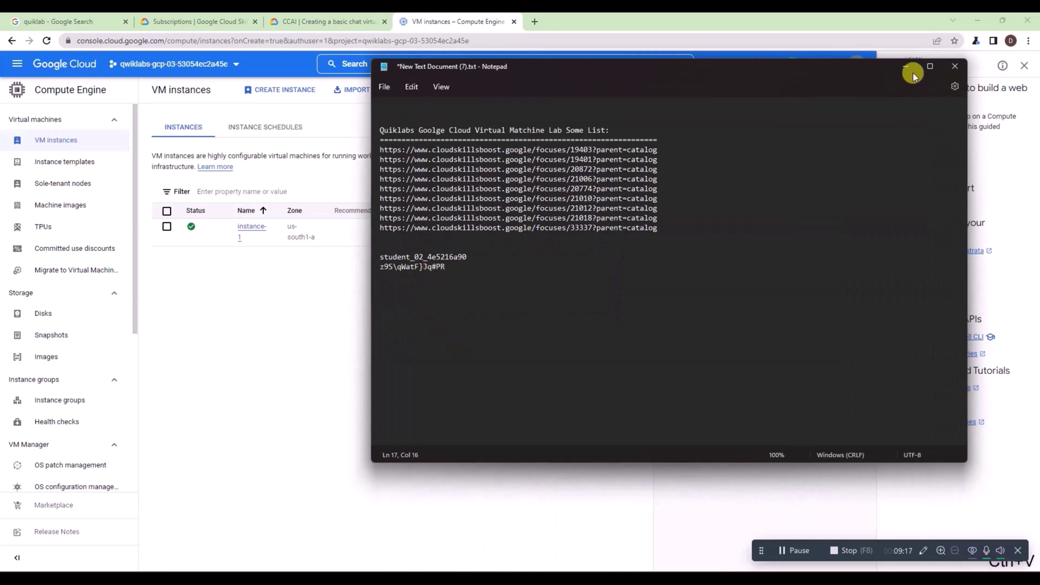
click(910, 68)
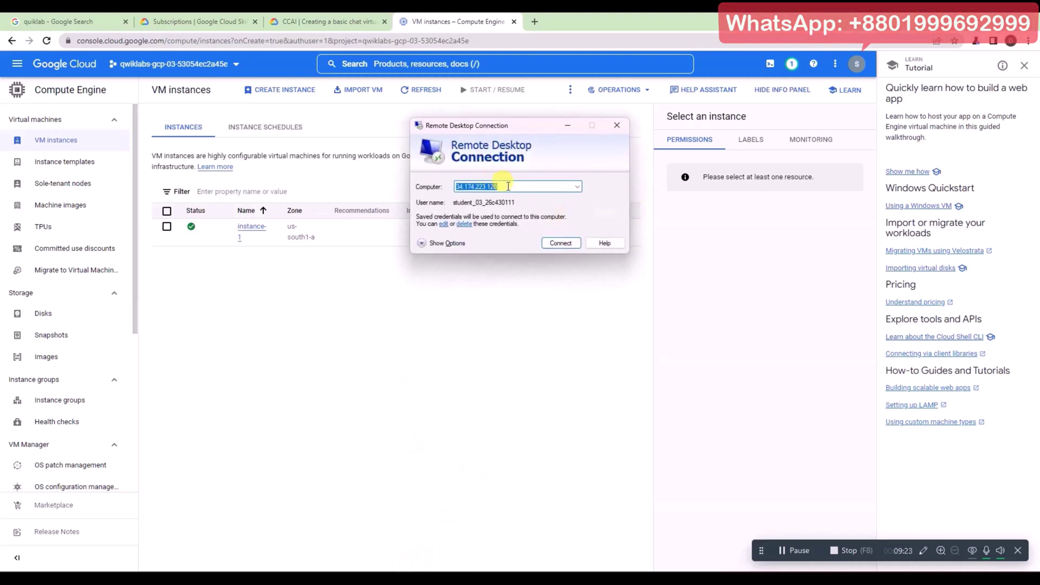
Connect Remote Desktop to the VM's external IP 34.174.124.173
right_click(524, 188)
click(551, 233)
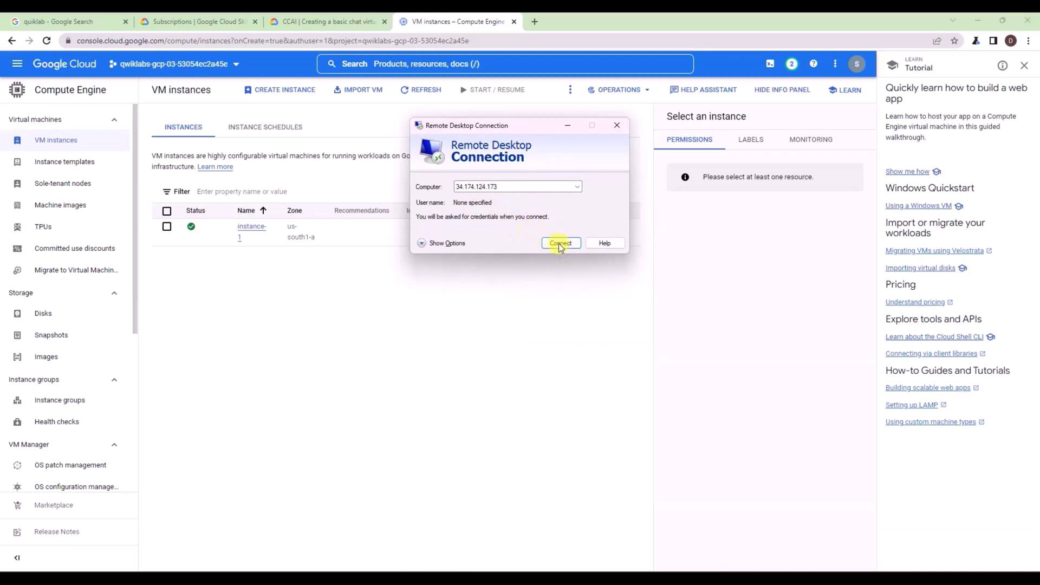
click(559, 244)
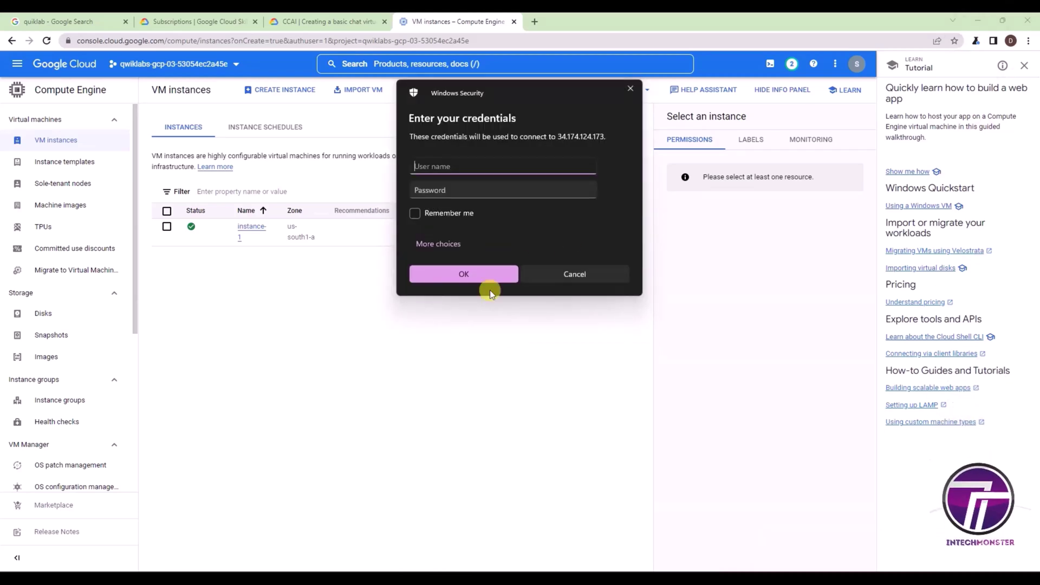
Fill the Remote Desktop user name with the username saved in Notepad
key(alt+Tab)
mouse_move(472, 138)
mouse_down()
mouse_move(465, 100)
mouse_move(855, 106)
mouse_up()
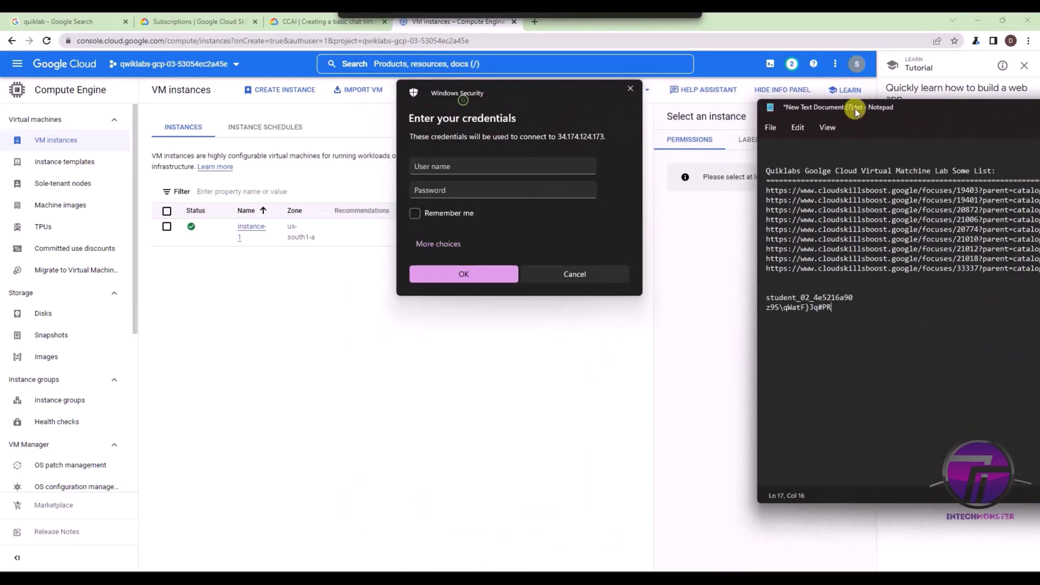
right_click(790, 299)
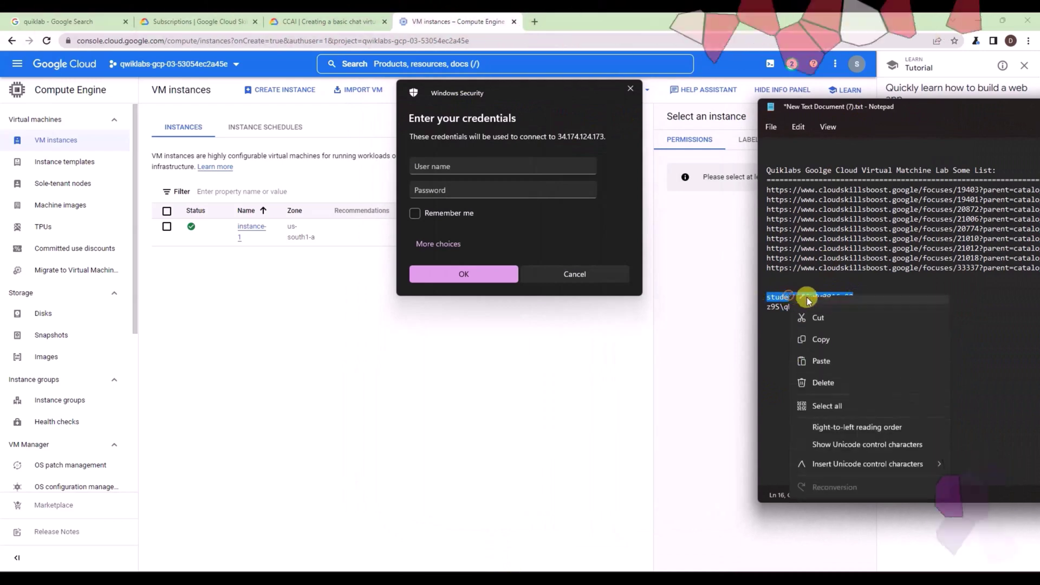
click(819, 340)
click(426, 165)
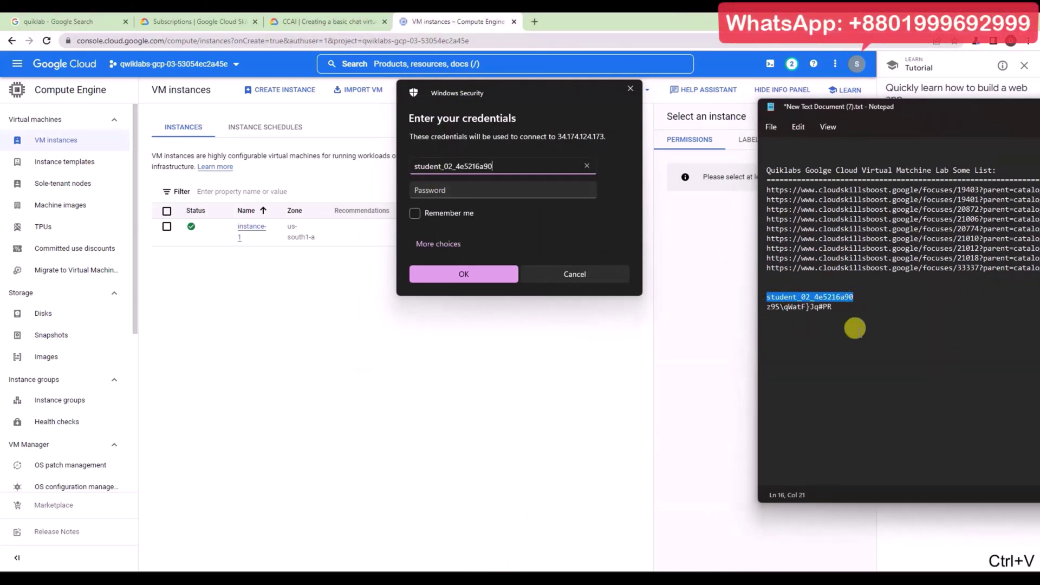
Enter the saved password, submit the login, and accept the unverified certificate
drag(832, 307, 768, 308)
right_click(779, 308)
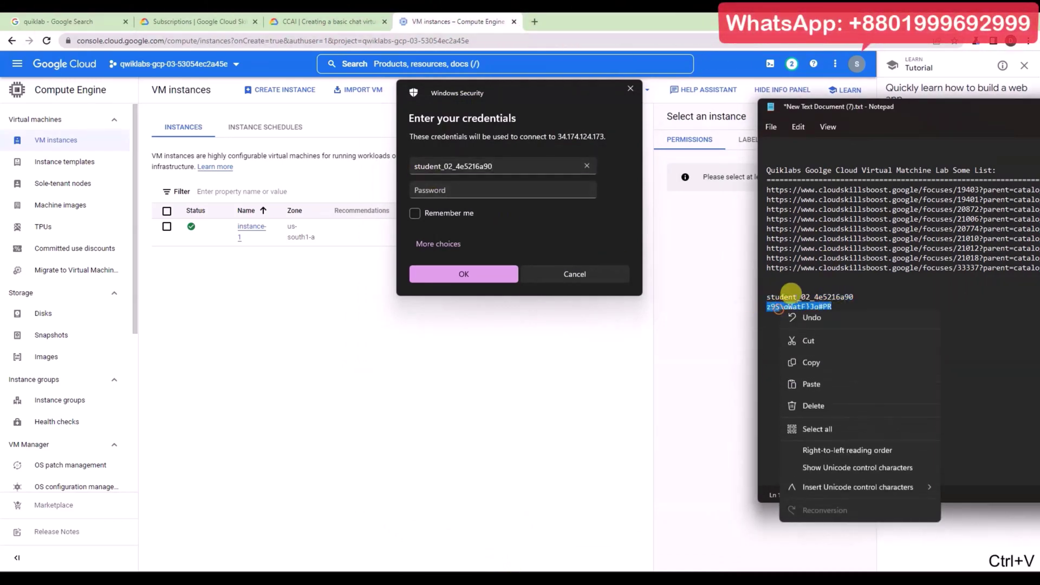
click(811, 362)
click(429, 191)
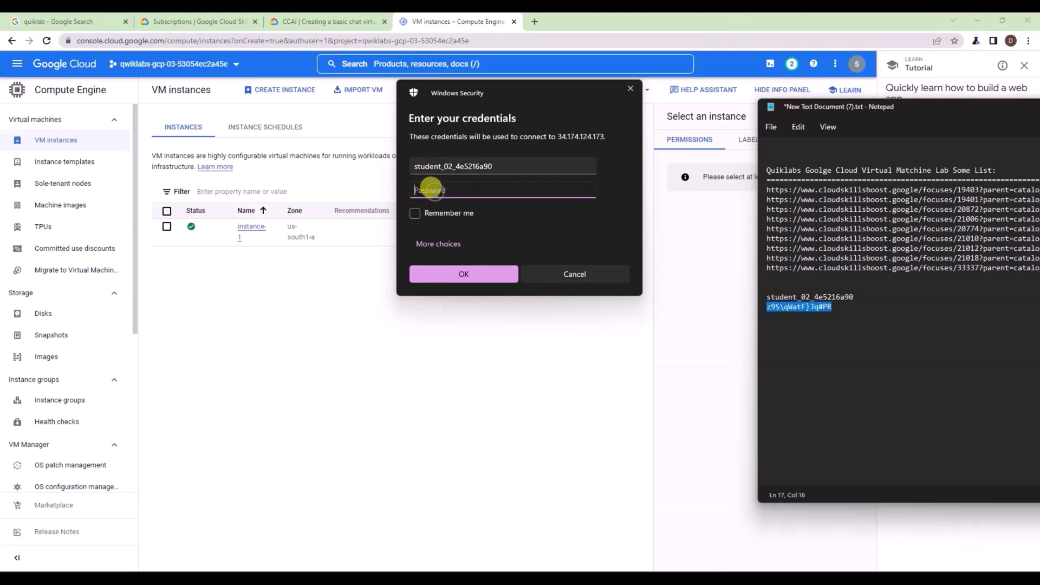
click(462, 277)
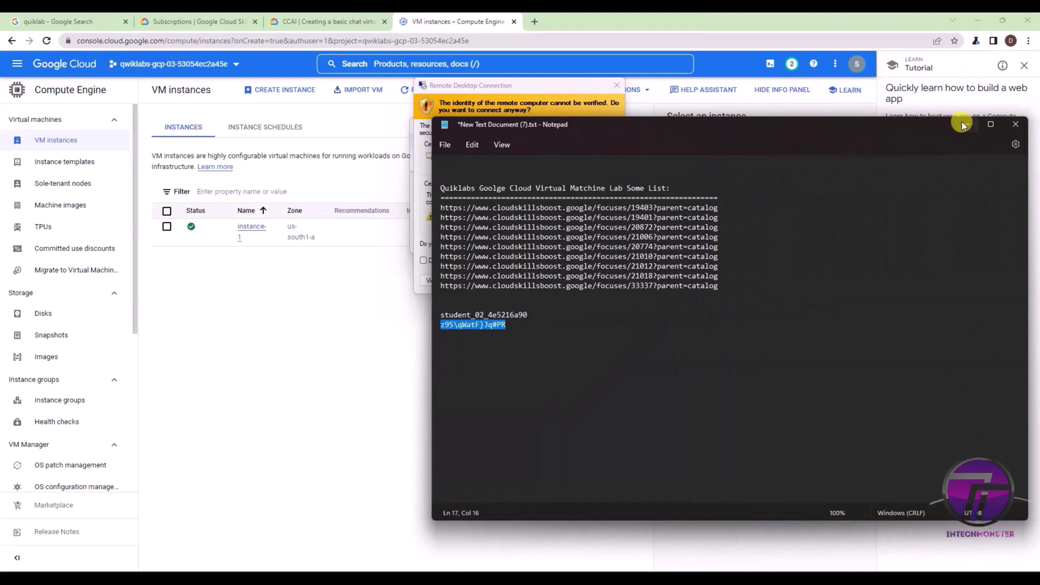
click(961, 120)
click(554, 281)
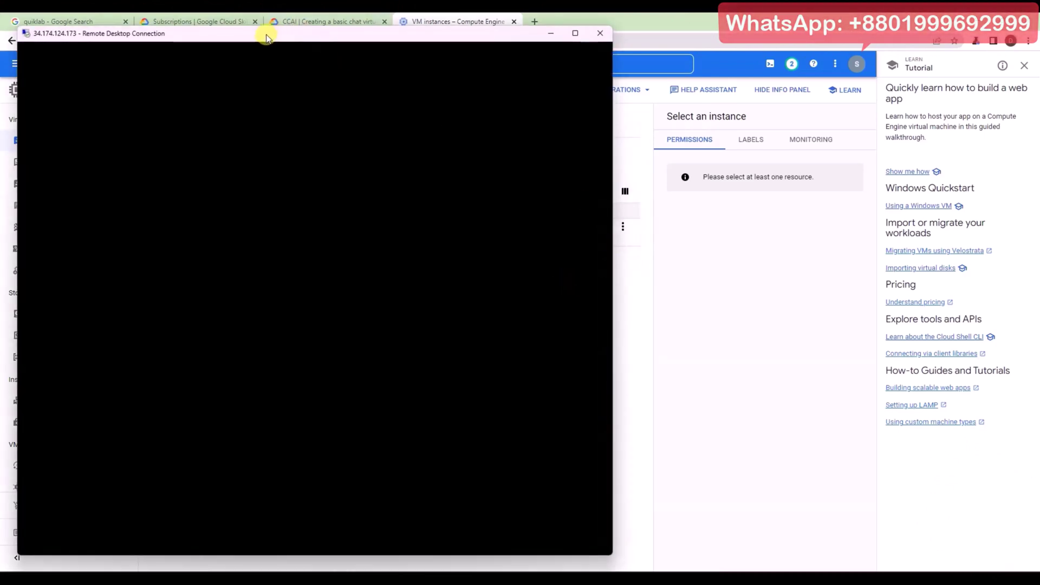
Answer Yes to the Networks prompt and close Server Manager on the remote server
drag(267, 37, 325, 43)
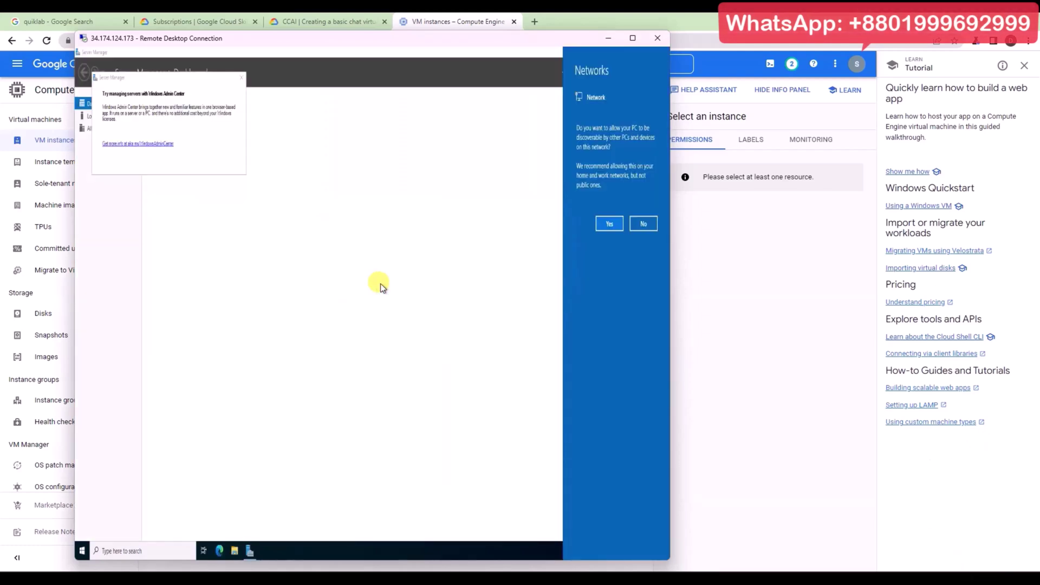
click(605, 225)
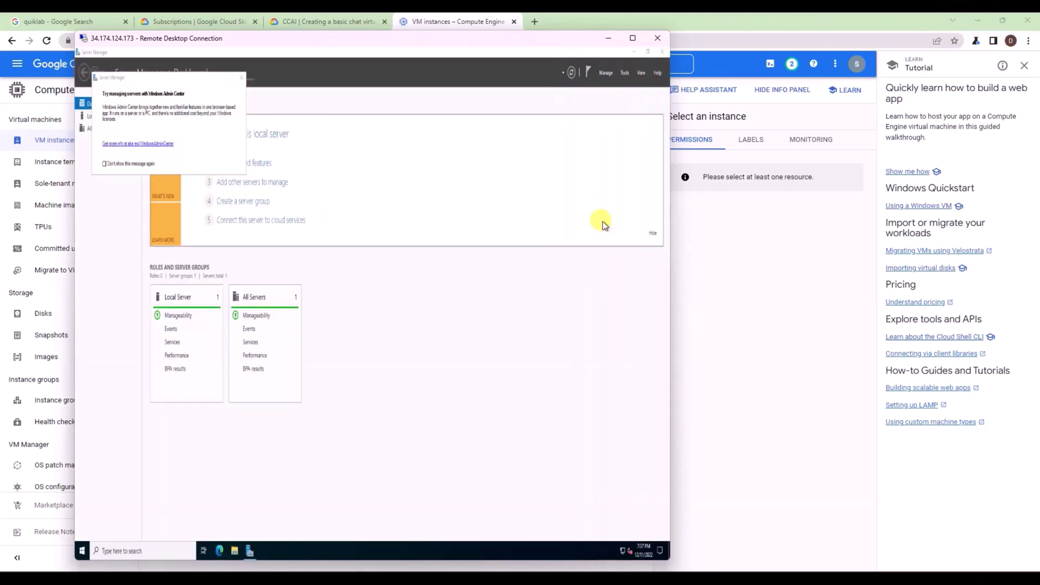
click(662, 52)
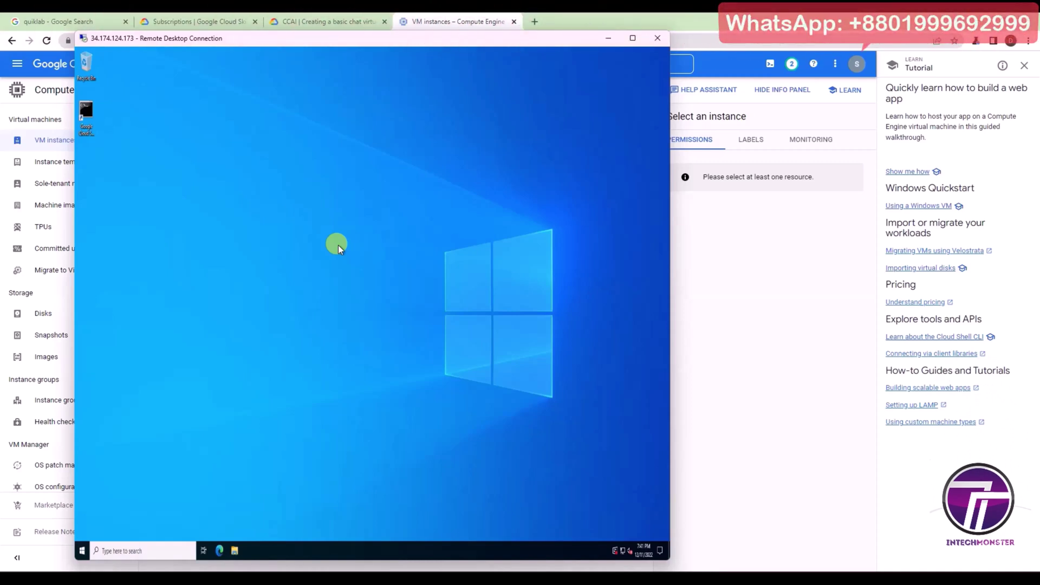
Run a fast.com speed test in the remote Edge (3.6 Gbps), then minimize the session
click(220, 552)
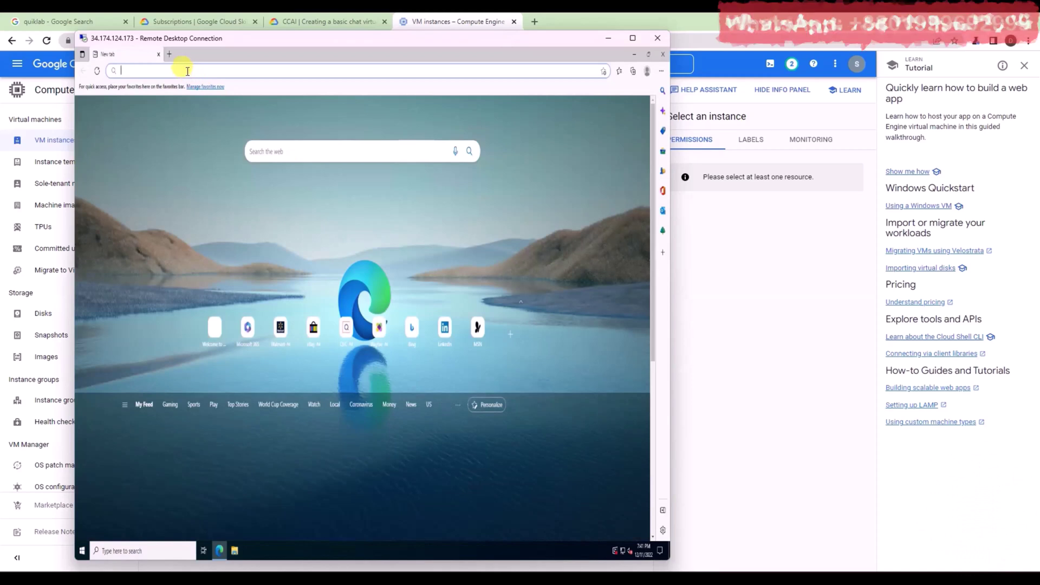
click(187, 71)
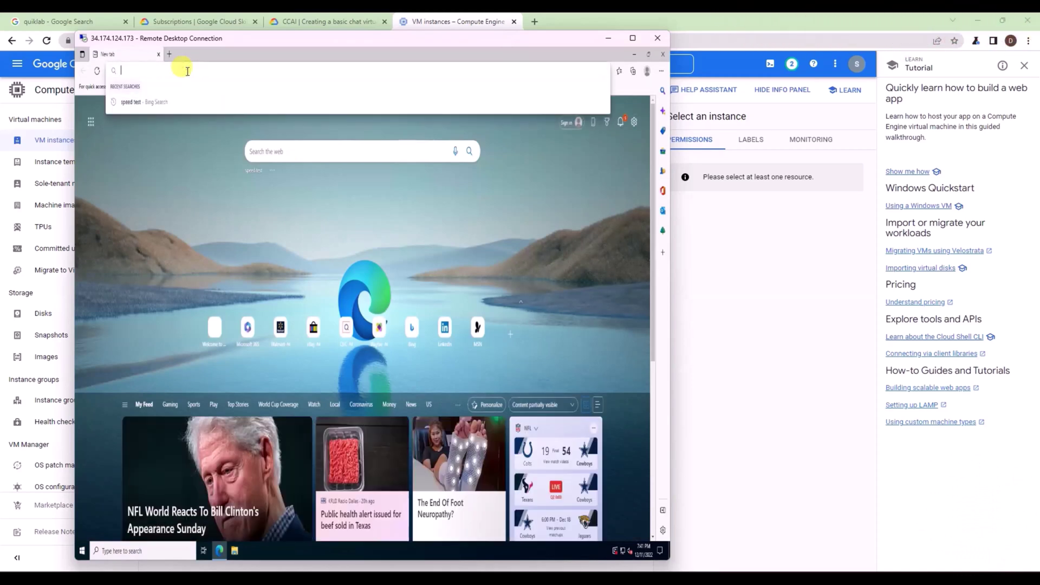
text(fast)
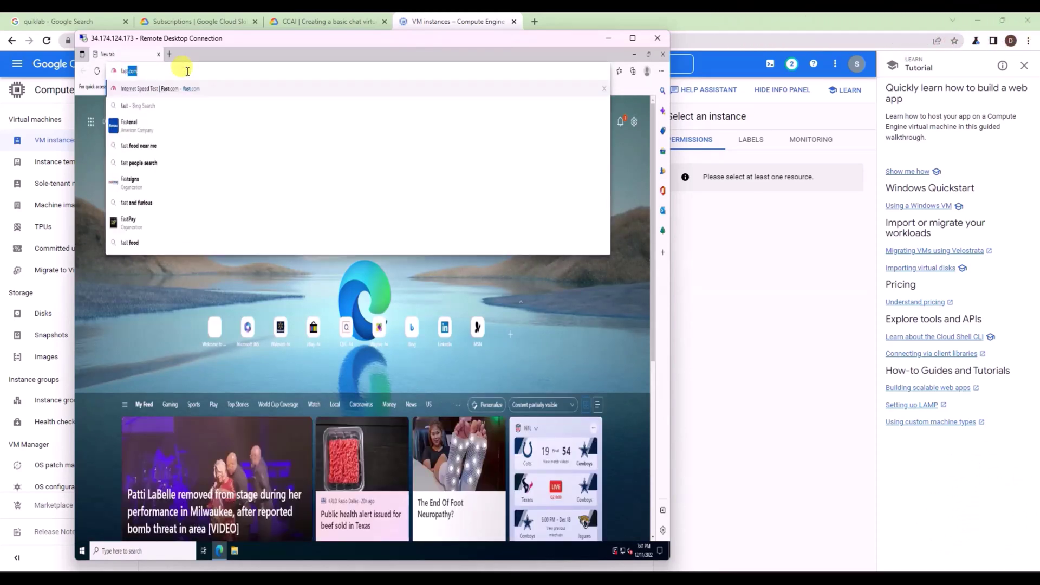
text(.com)
key(Return)
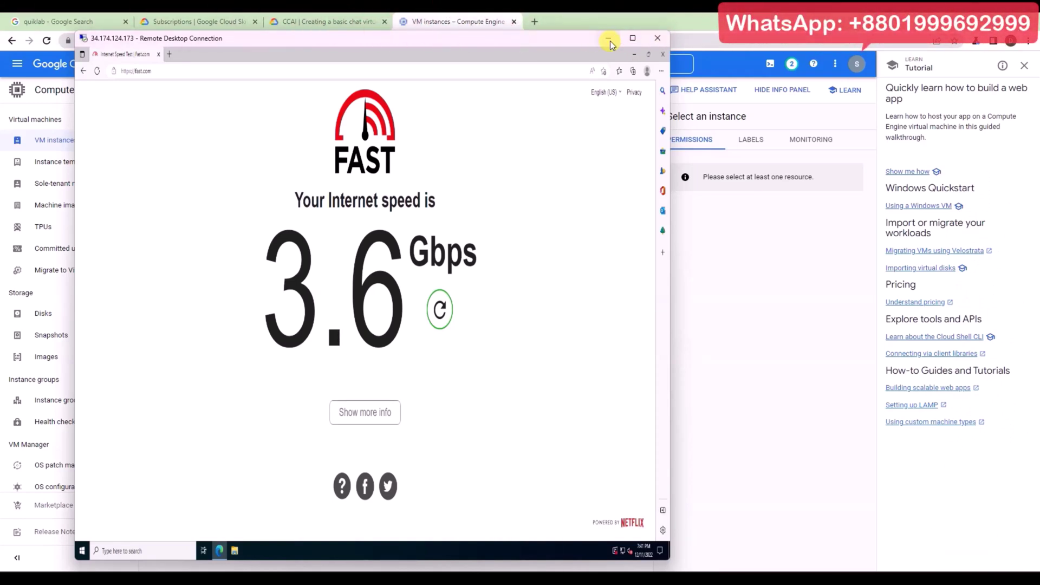
click(608, 40)
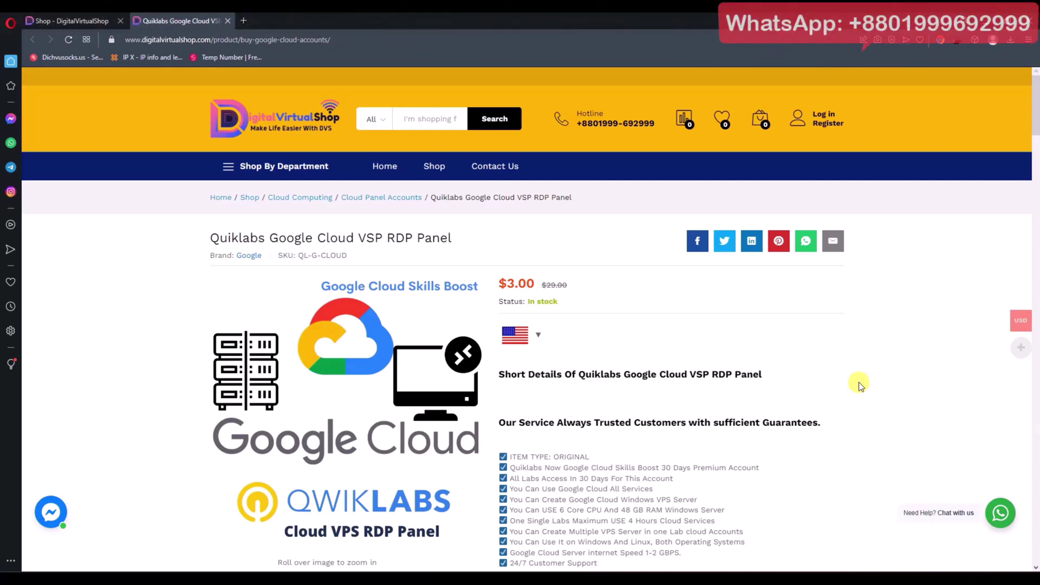
scroll(687, 319, down, 2)
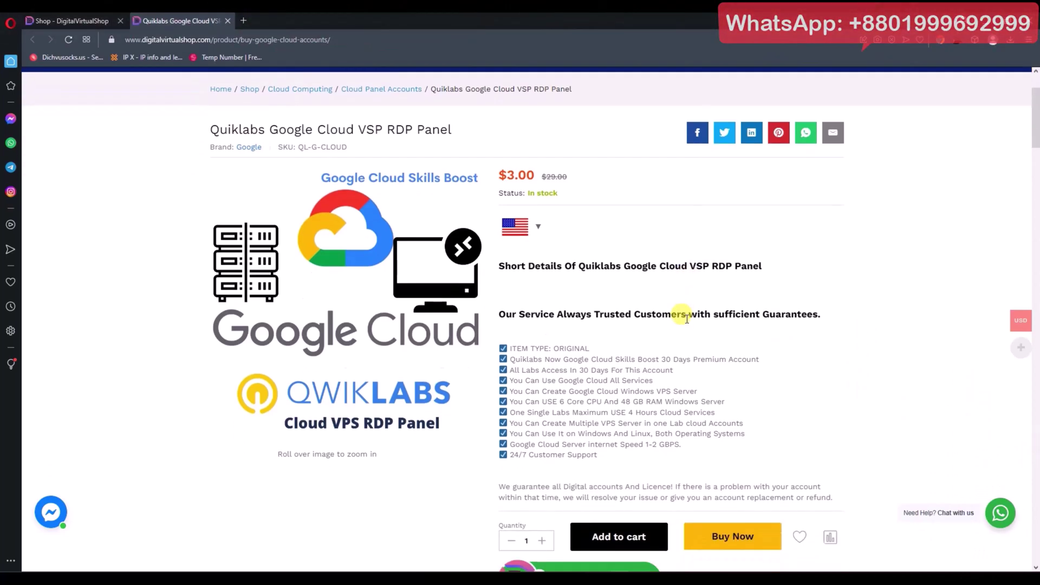
scroll(683, 319, down, 5)
scroll(683, 319, down, 5)
scroll(682, 321, down, 6)
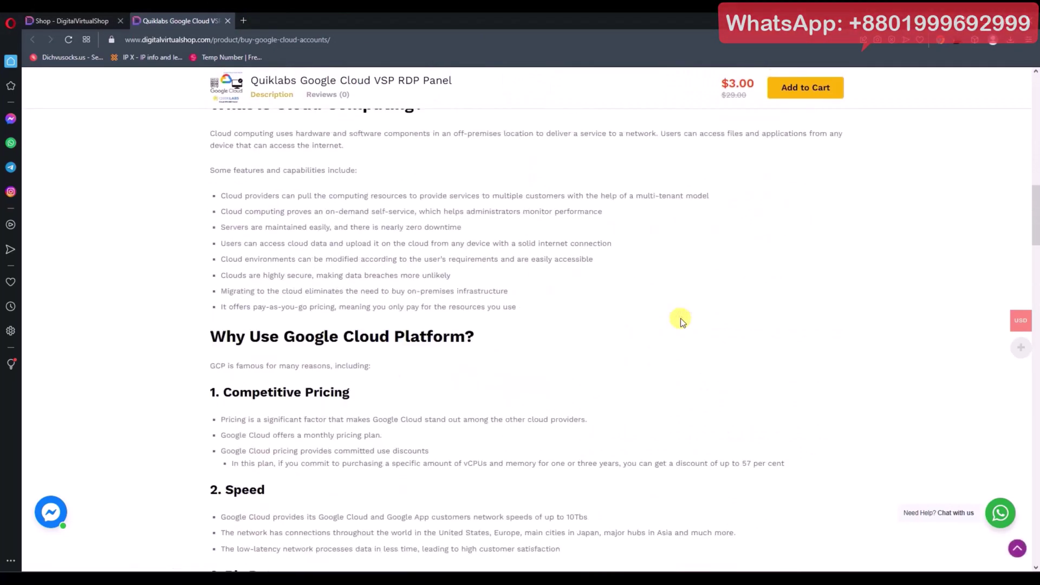
scroll(680, 322, down, 5)
scroll(679, 321, down, 5)
scroll(679, 321, up, 3)
scroll(679, 322, up, 5)
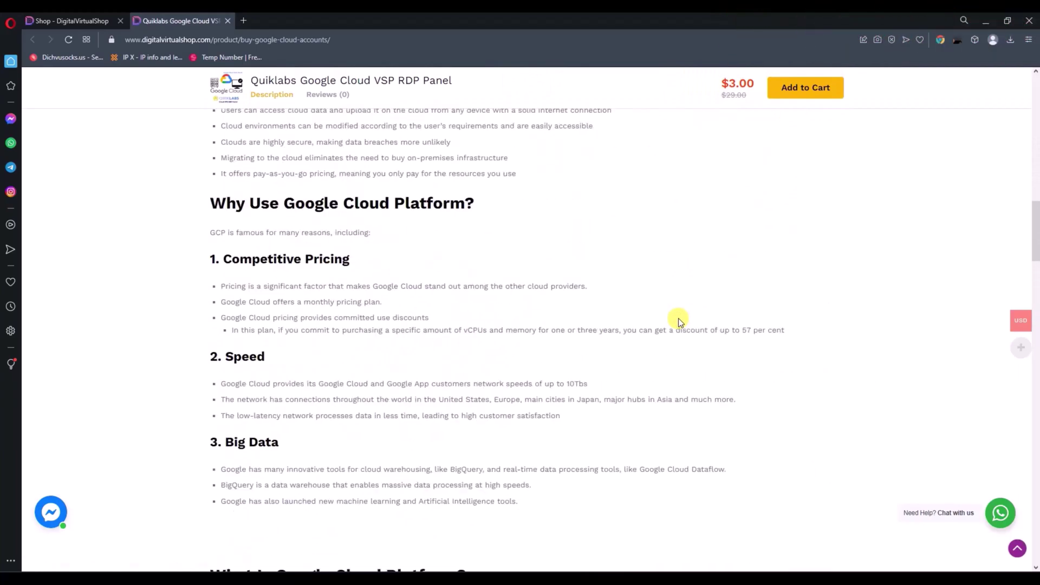
scroll(679, 321, up, 5)
scroll(679, 319, up, 4)
scroll(679, 319, up, 3)
scroll(679, 317, up, 1)
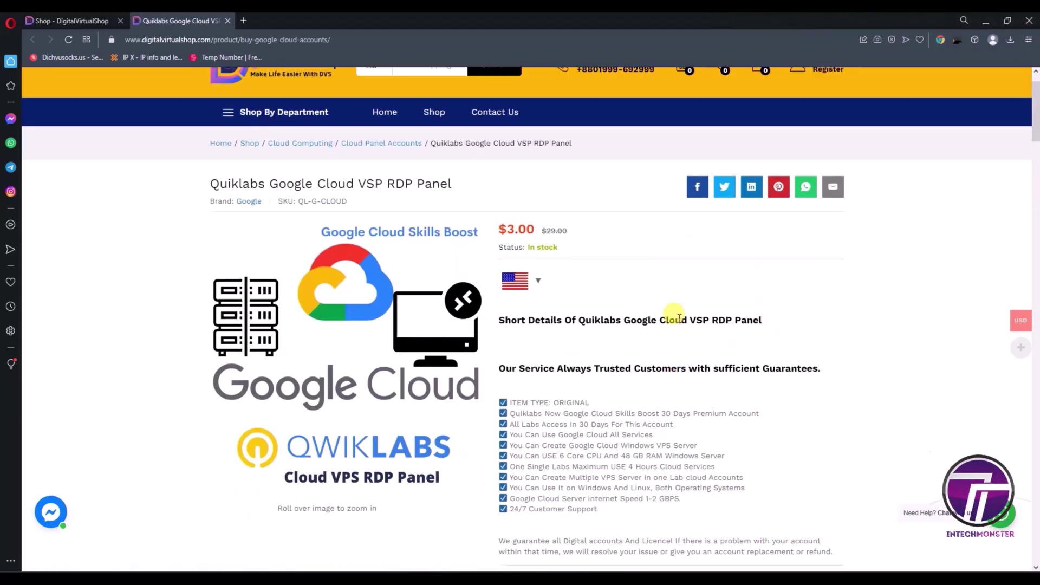
scroll(674, 316, up, 1)
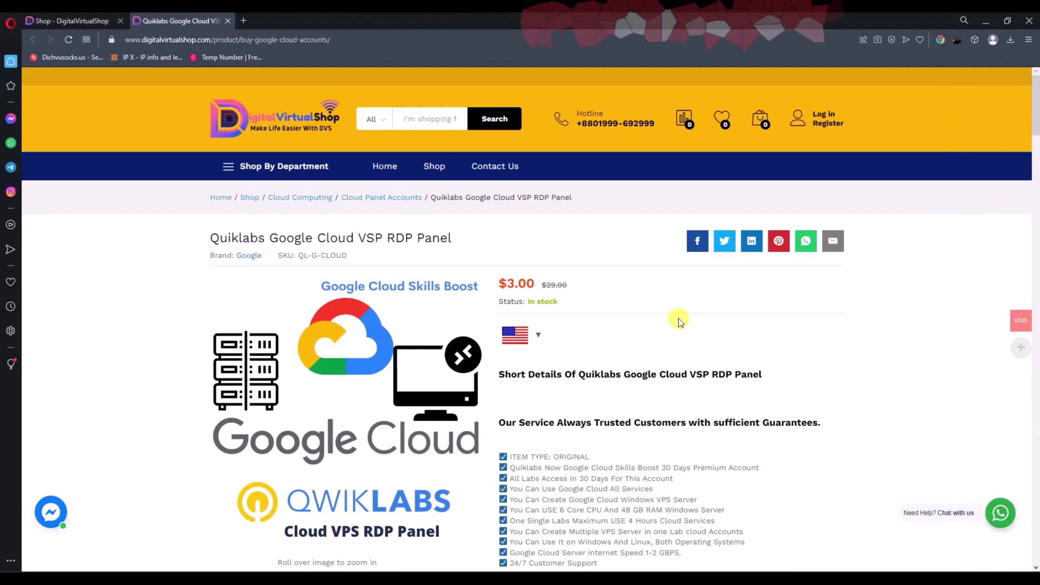
click(432, 166)
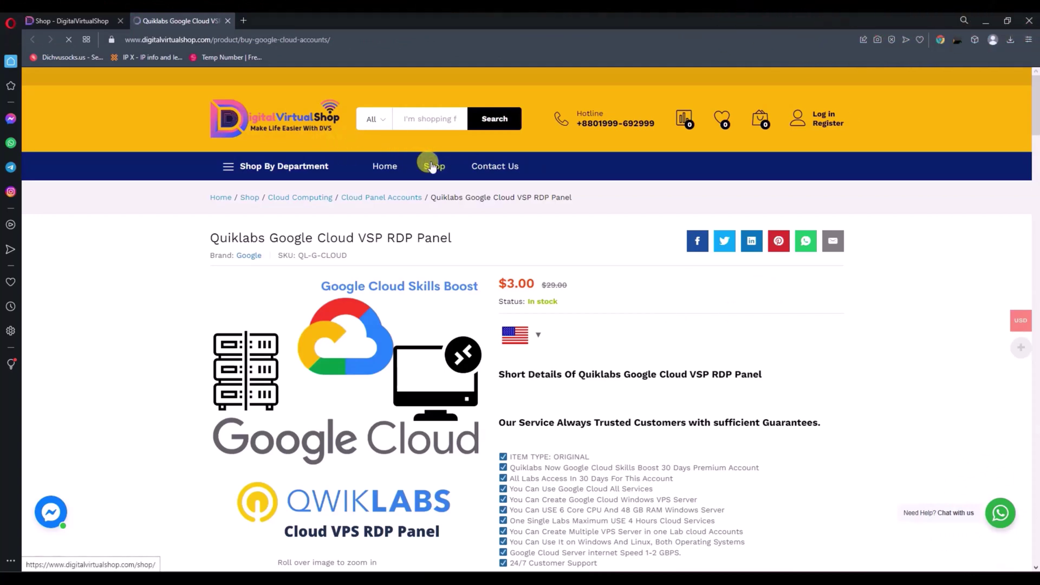
Page through the shop listing from page 2 to the last page, 6
click(1021, 552)
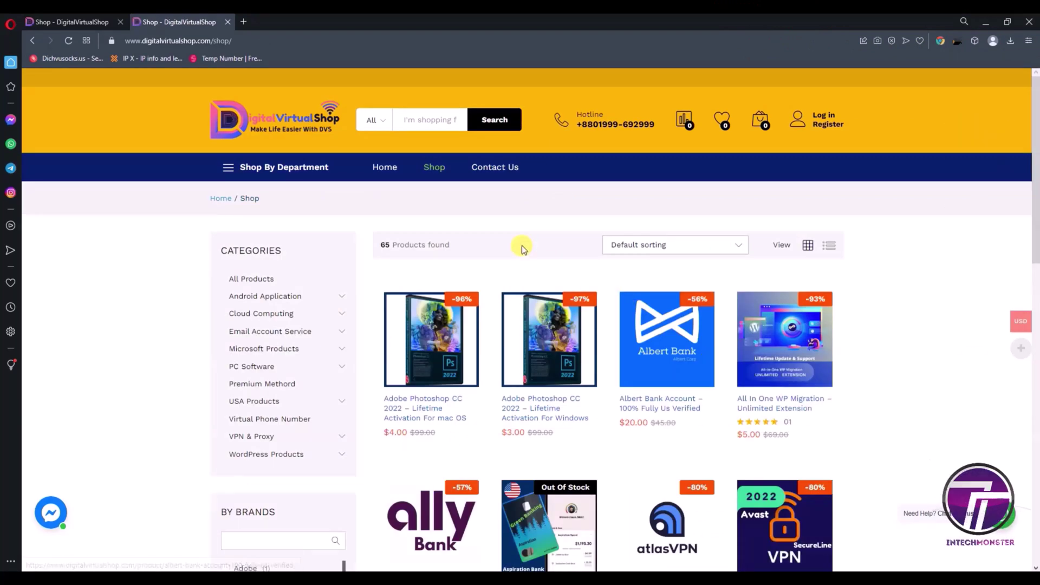
scroll(544, 231, down, 3)
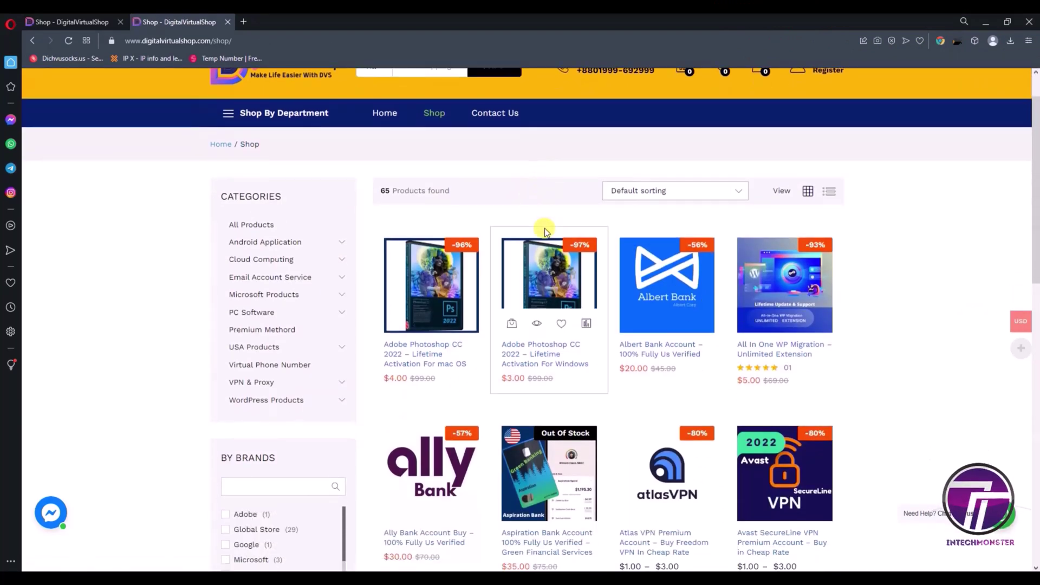
scroll(545, 231, down, 3)
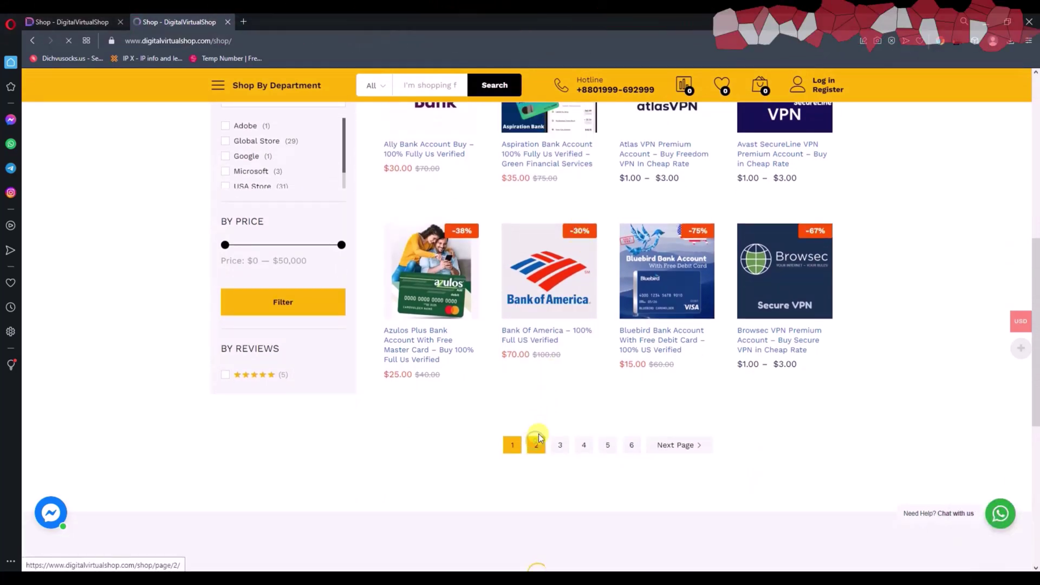
click(536, 444)
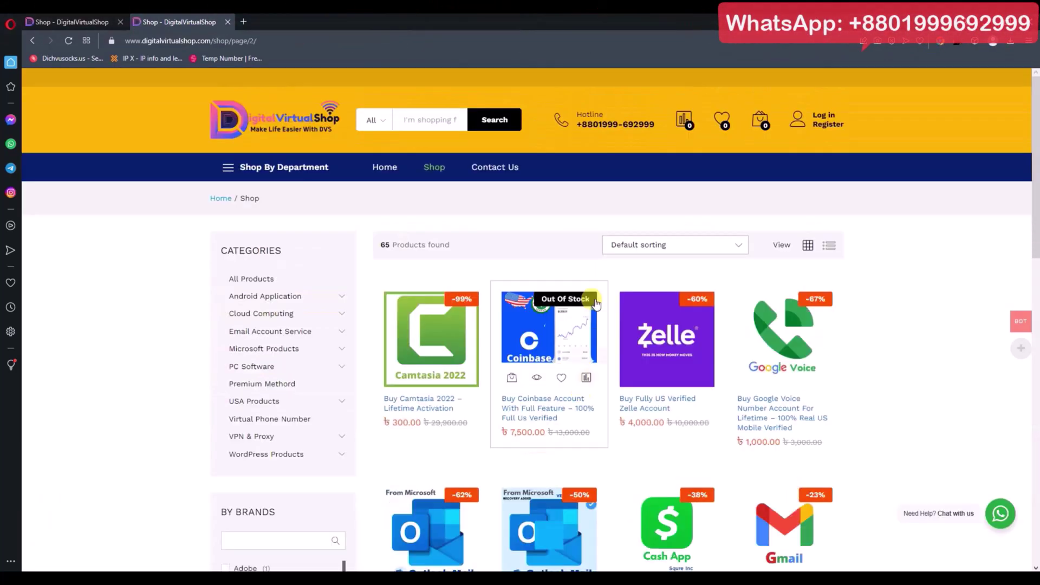
scroll(594, 287, down, 1)
scroll(594, 287, down, 2)
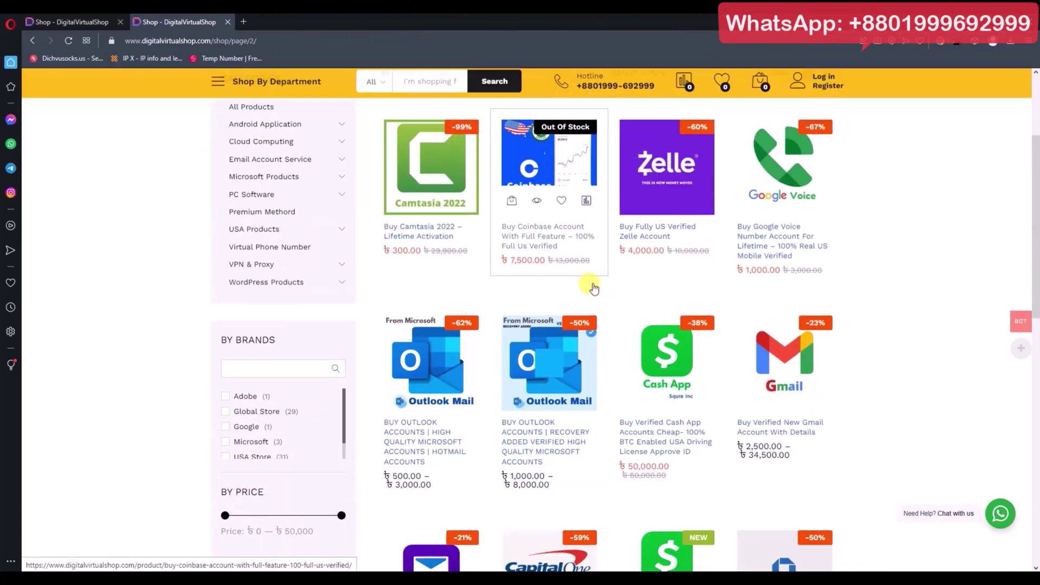
scroll(595, 287, down, 2)
scroll(594, 286, down, 2)
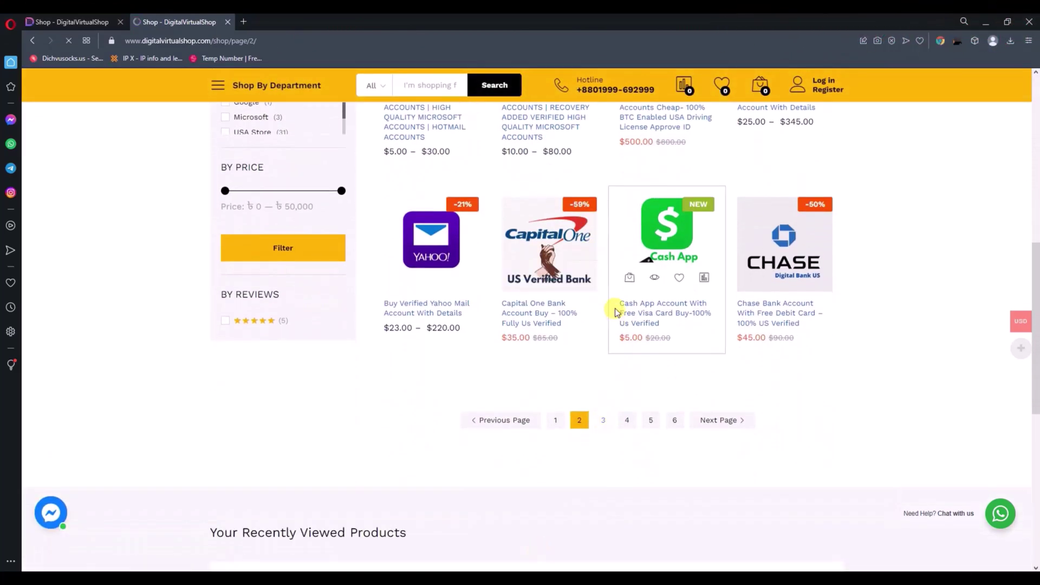
scroll(614, 230, down, 1)
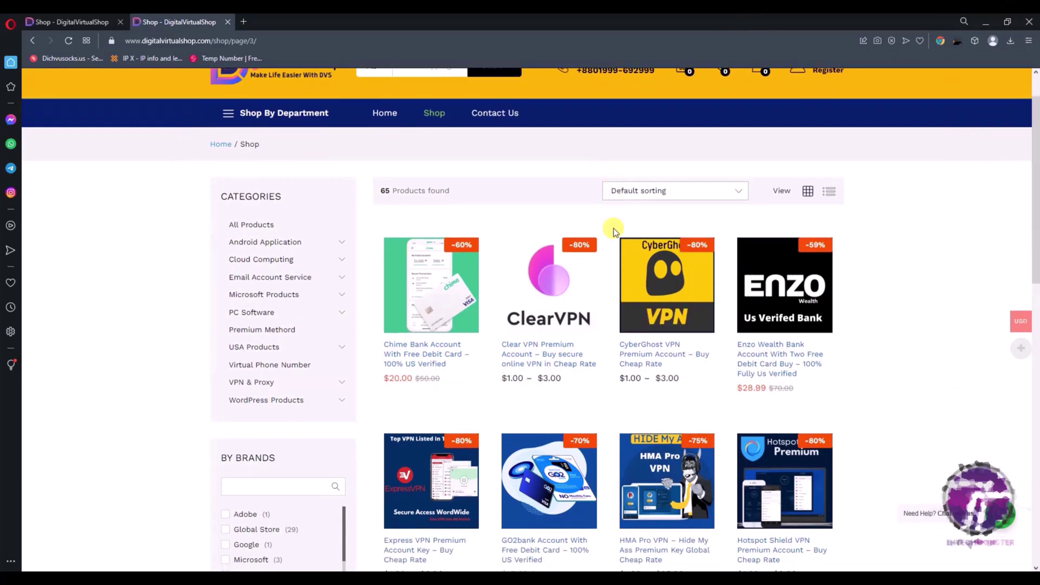
scroll(614, 230, down, 2)
scroll(614, 229, down, 2)
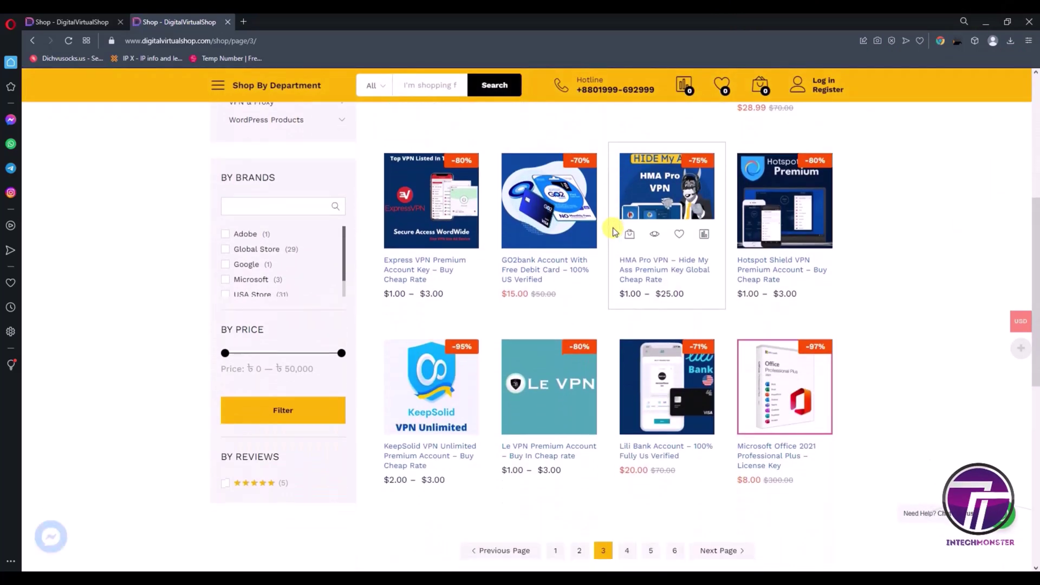
scroll(614, 230, up, 1)
scroll(613, 227, down, 1)
scroll(613, 228, down, 2)
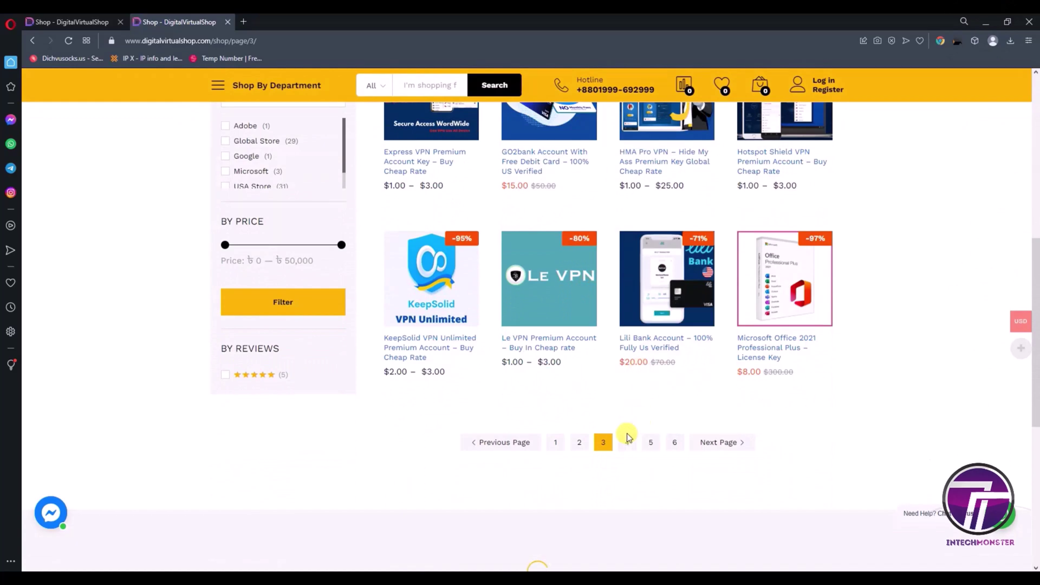
click(627, 441)
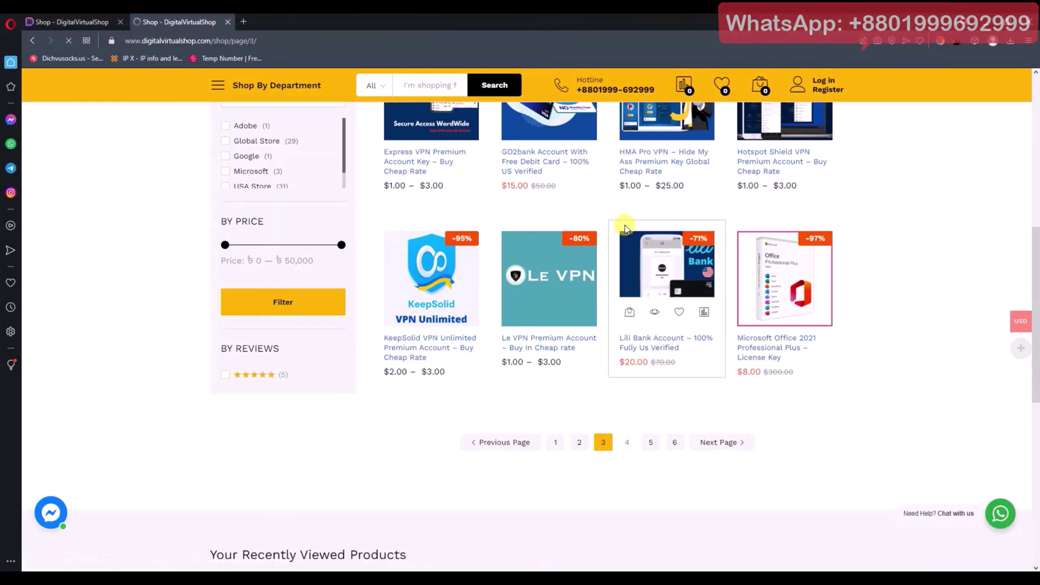
scroll(622, 216, down, 2)
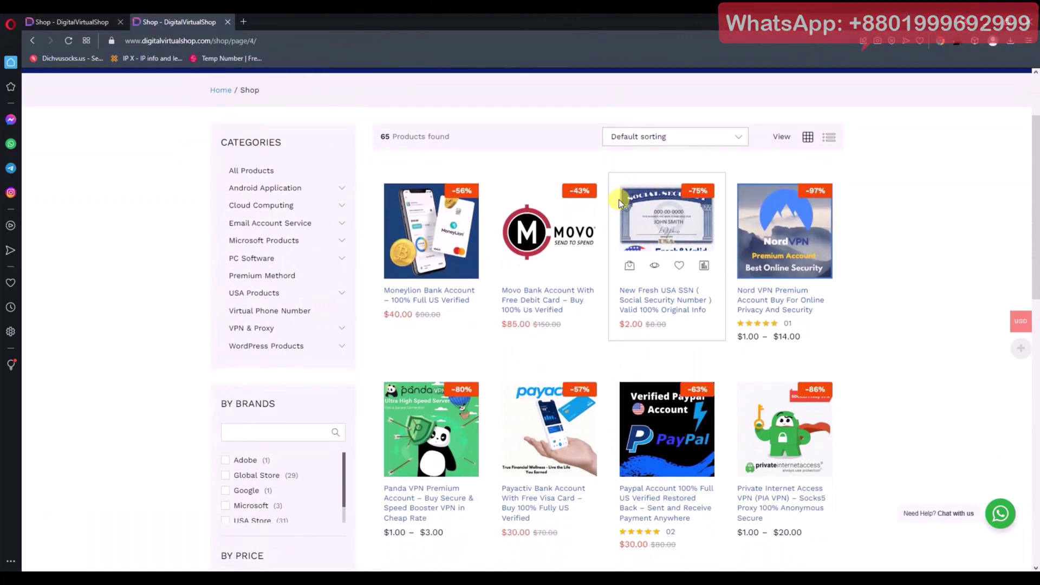
scroll(620, 203, down, 1)
scroll(620, 203, down, 1)
scroll(620, 203, down, 1)
scroll(621, 204, down, 2)
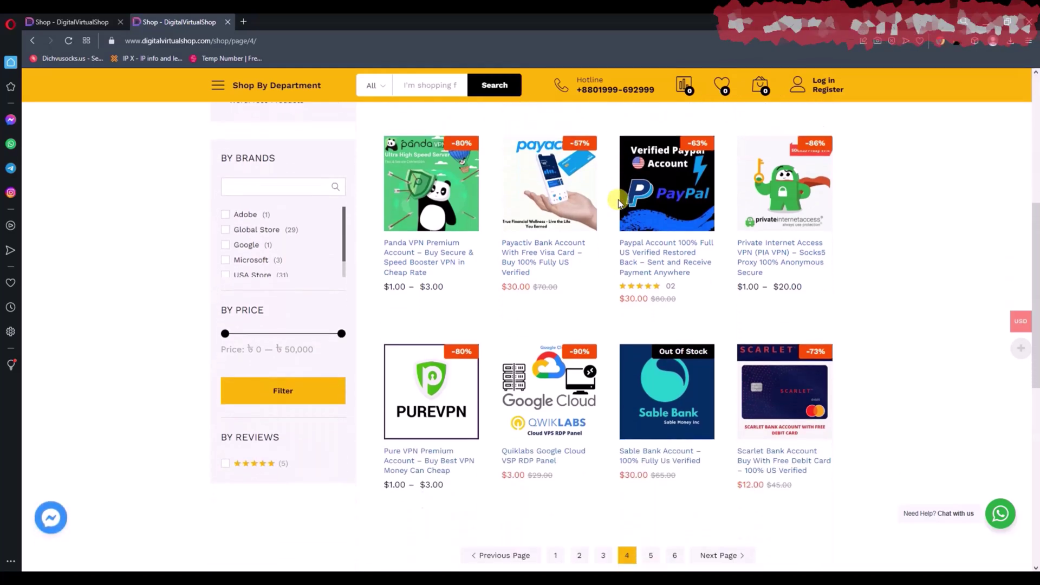
scroll(621, 207, down, 2)
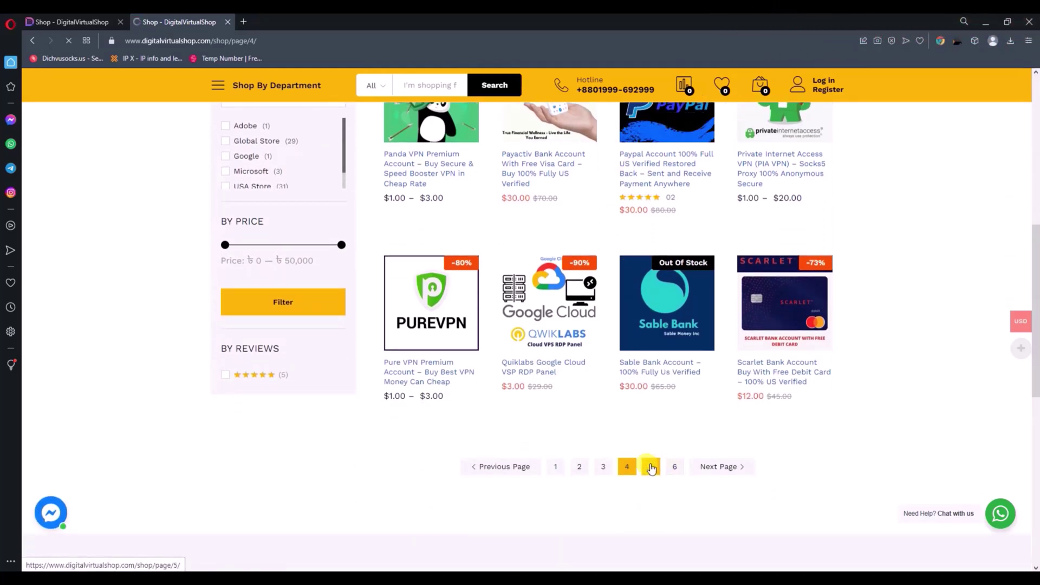
scroll(623, 301, down, 1)
scroll(623, 301, down, 1)
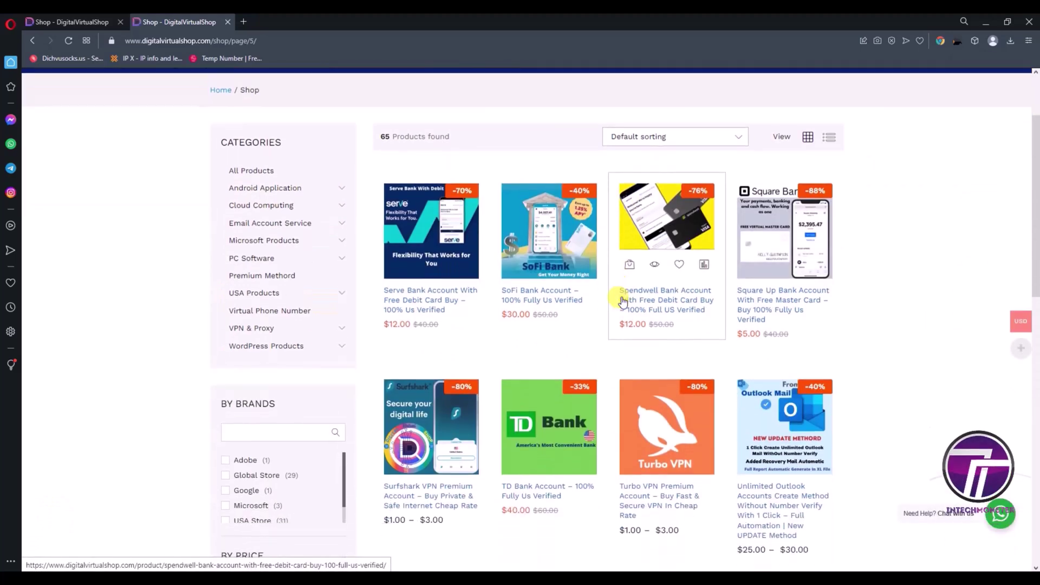
scroll(623, 302, down, 1)
scroll(624, 301, down, 1)
scroll(623, 301, down, 1)
scroll(622, 297, down, 1)
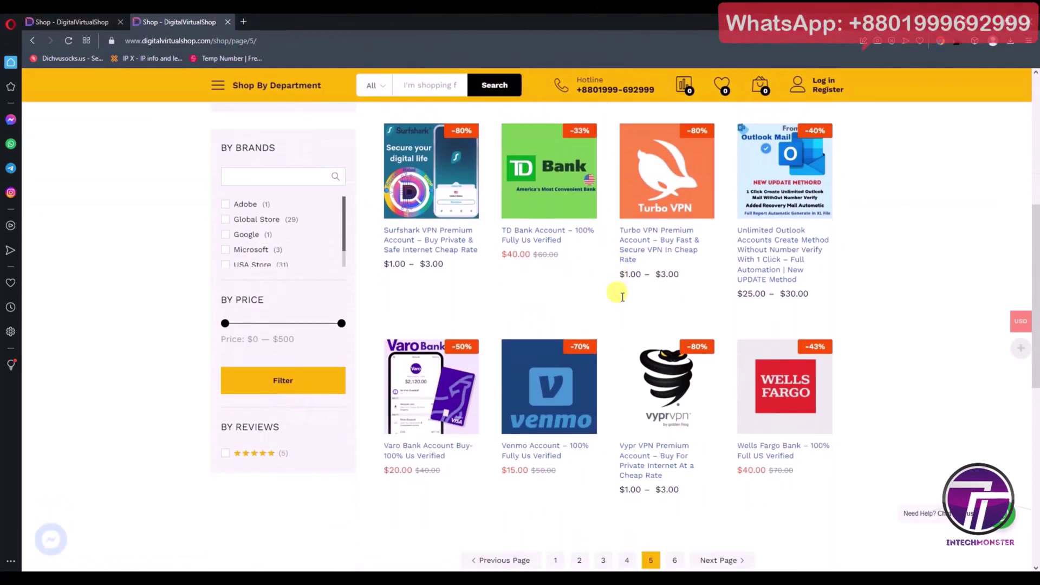
scroll(622, 296, down, 2)
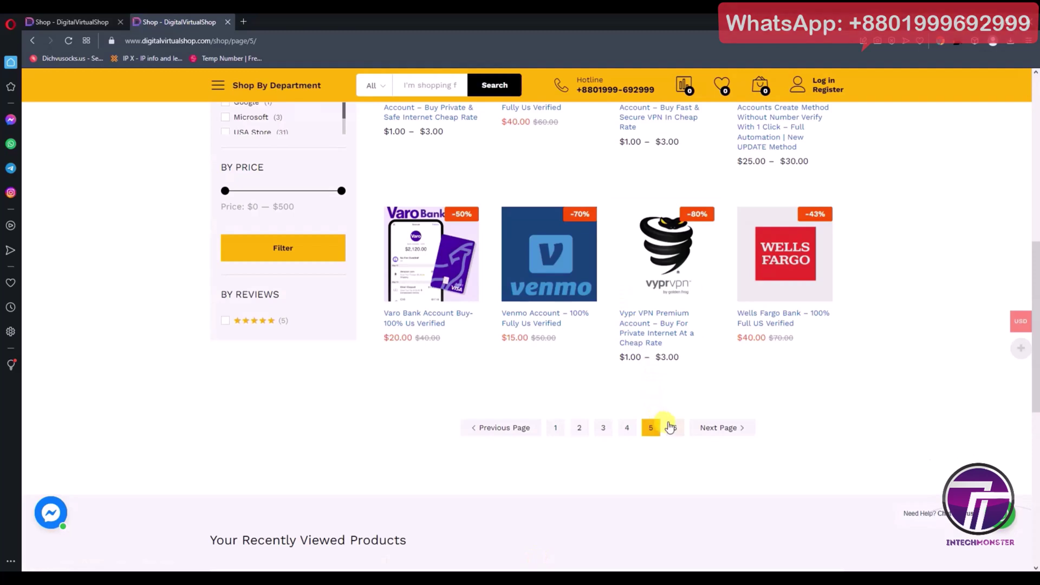
click(671, 428)
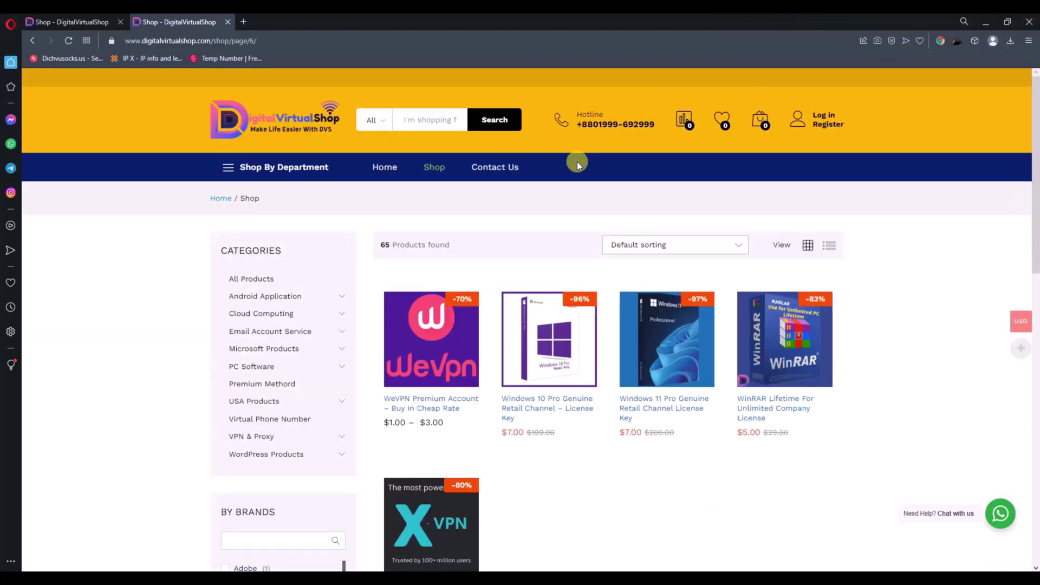
scroll(577, 162, down, 1)
scroll(577, 162, down, 1)
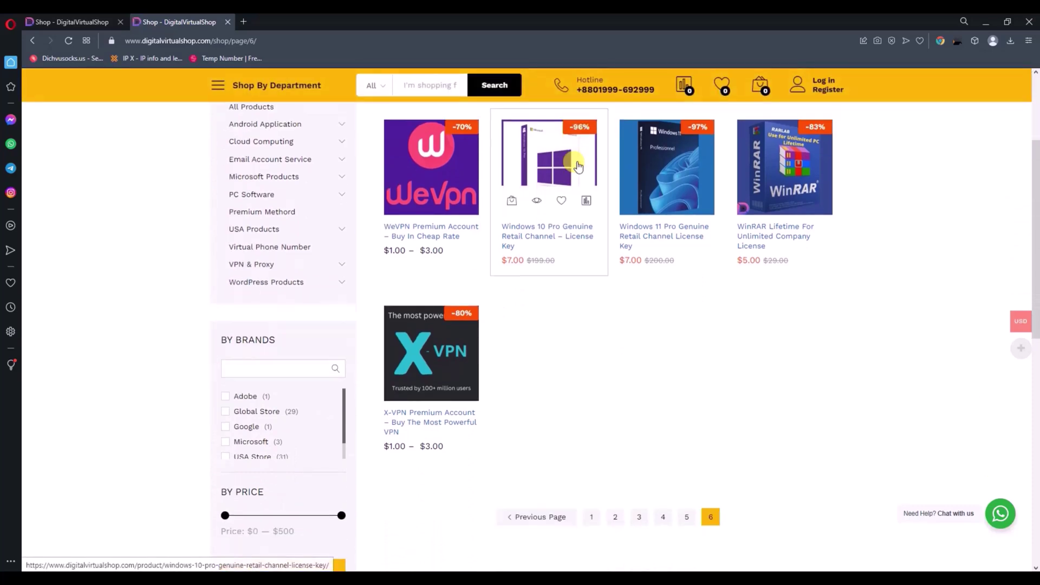
scroll(578, 161, up, 1)
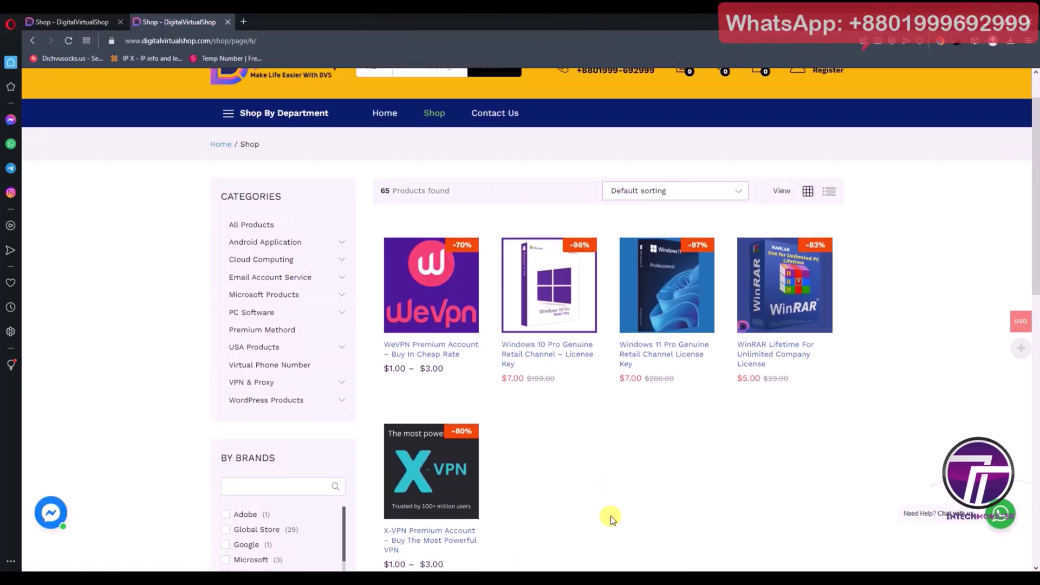
scroll(578, 167, down, 2)
scroll(577, 167, up, 2)
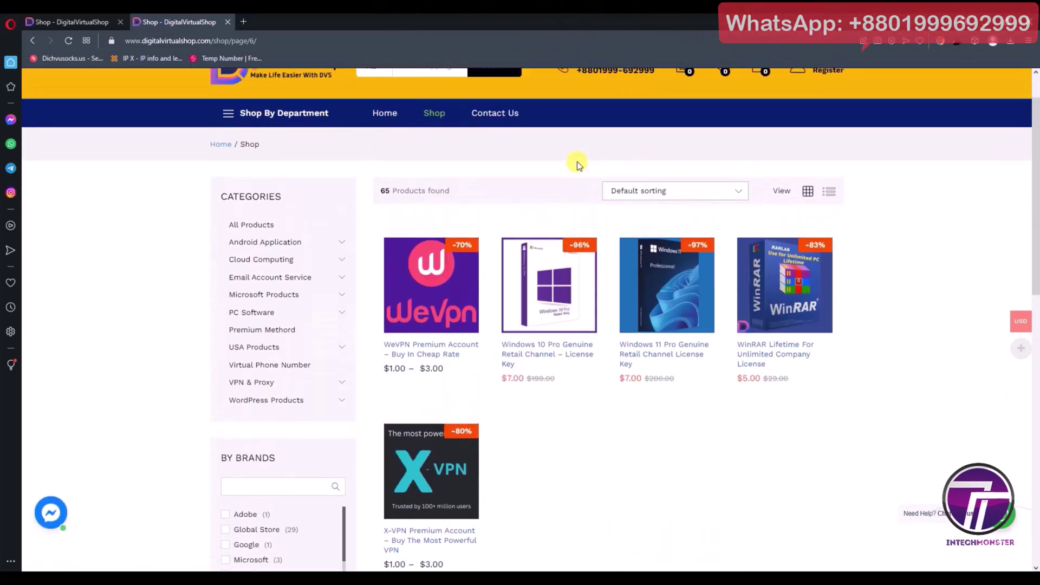